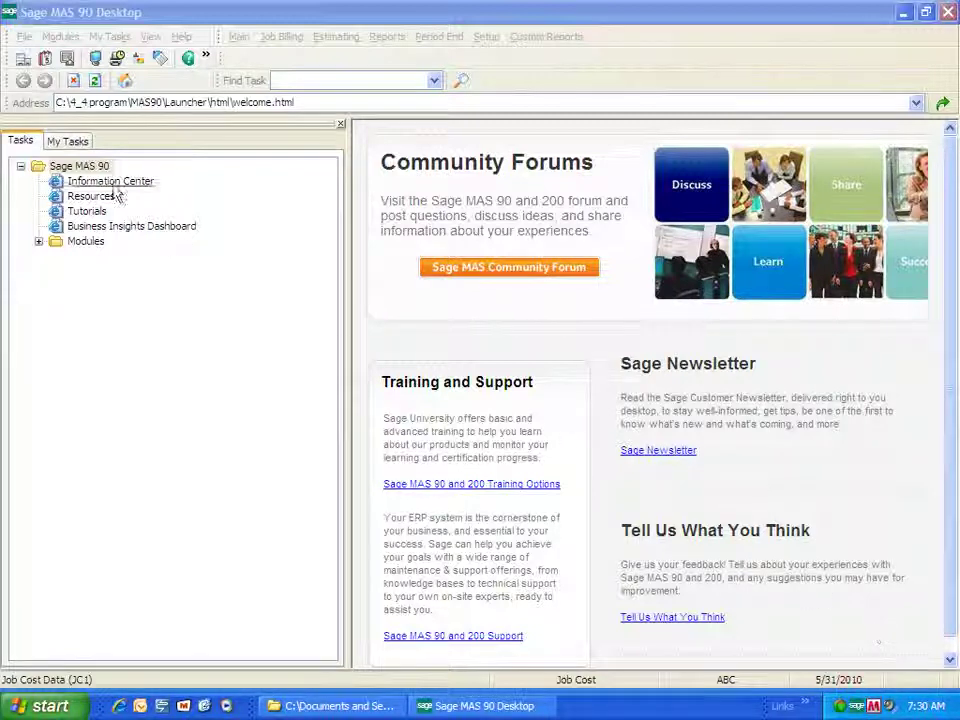
# - Open Role Maintenance from Library Master and load the SYSADMIN role
pyautogui.click(68, 42)
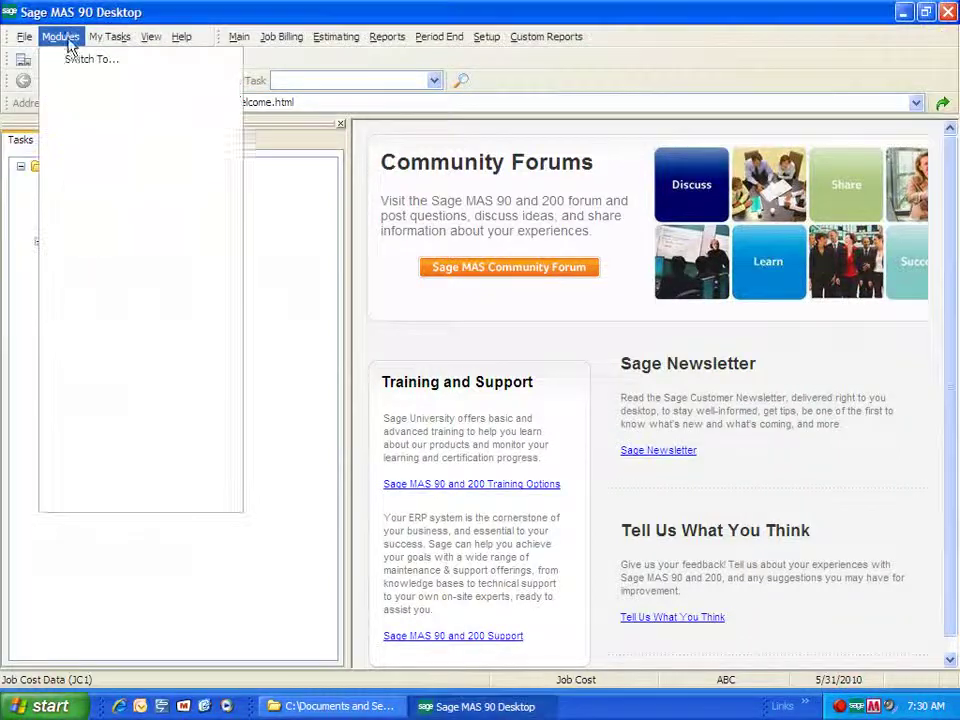
pyautogui.moveTo(80, 87)
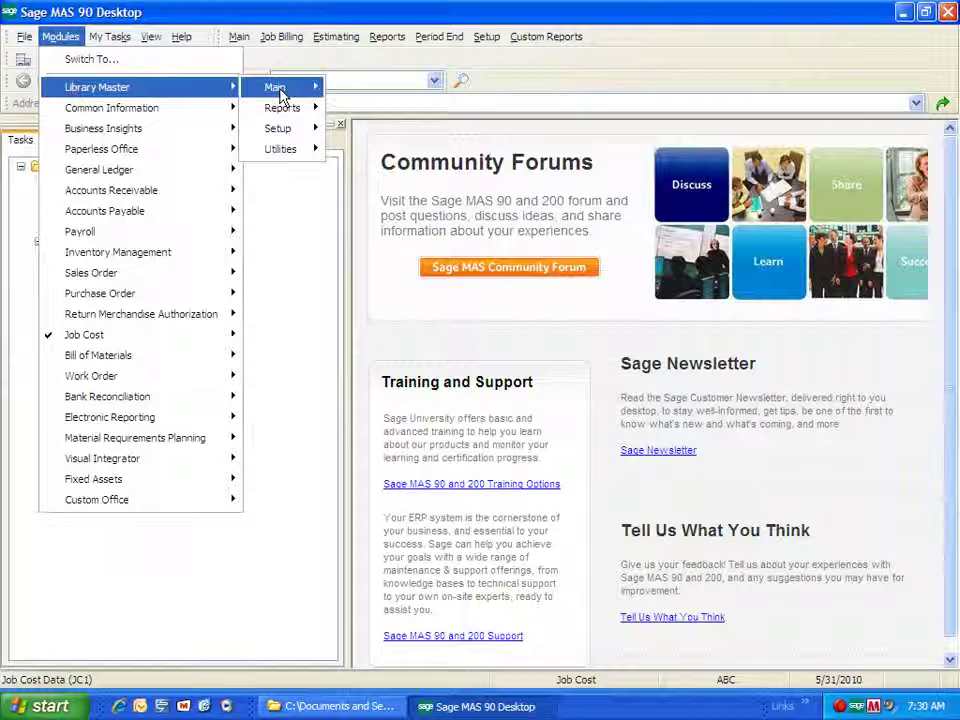
pyautogui.moveTo(279, 92)
pyautogui.click(376, 112)
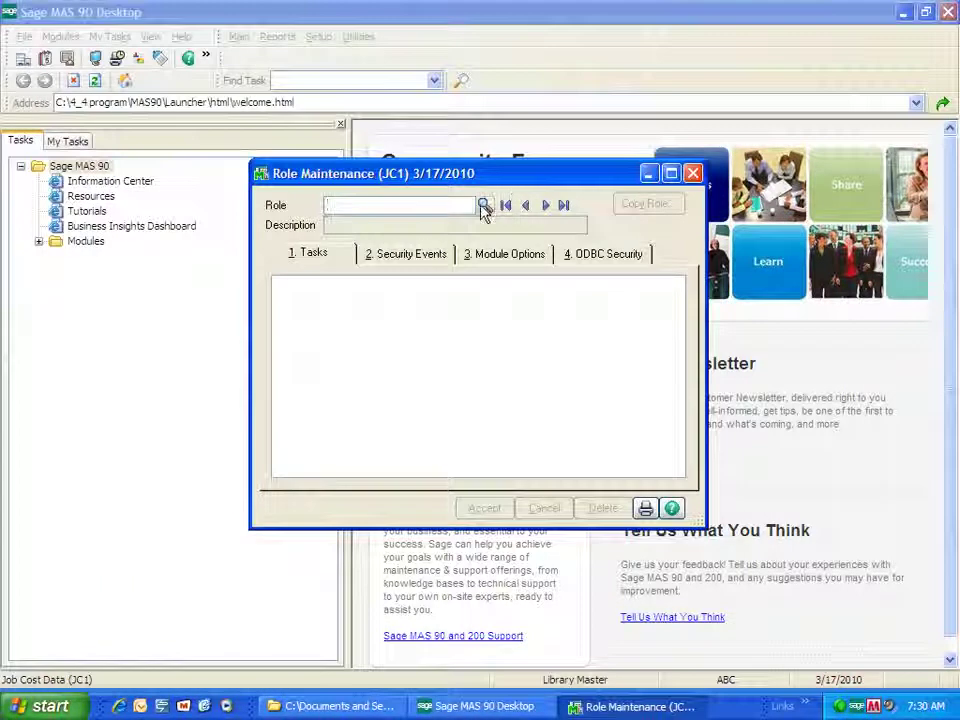
pyautogui.click(484, 205)
pyautogui.doubleClick(420, 212)
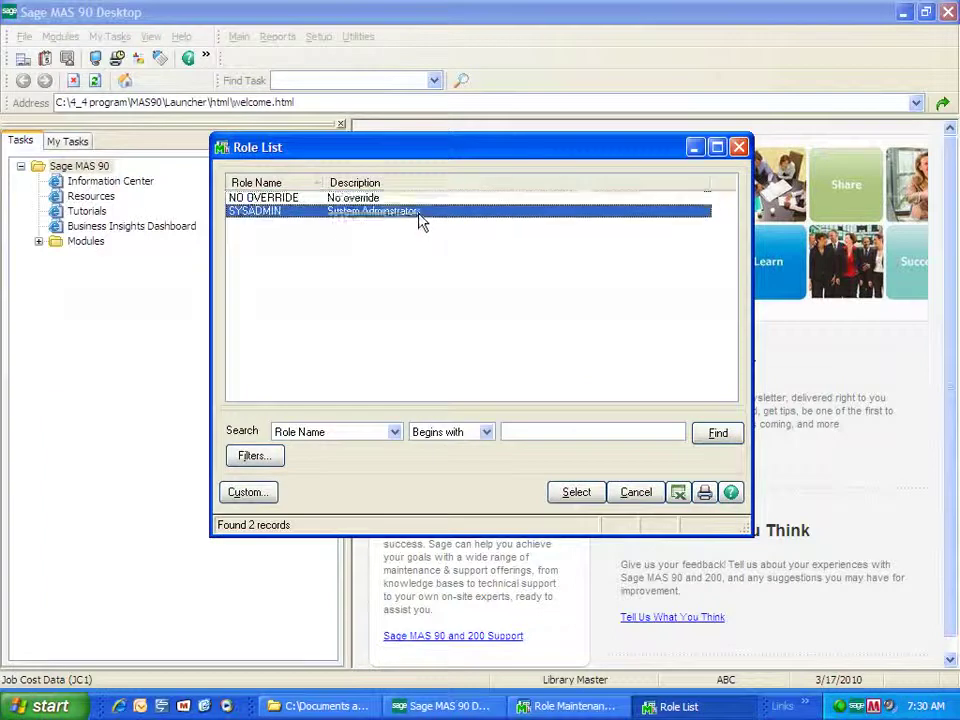
# - Examine the Job Cost security events of the SYSADMIN role, including the job status override permission, and close Role Maintenance
pyautogui.click(422, 255)
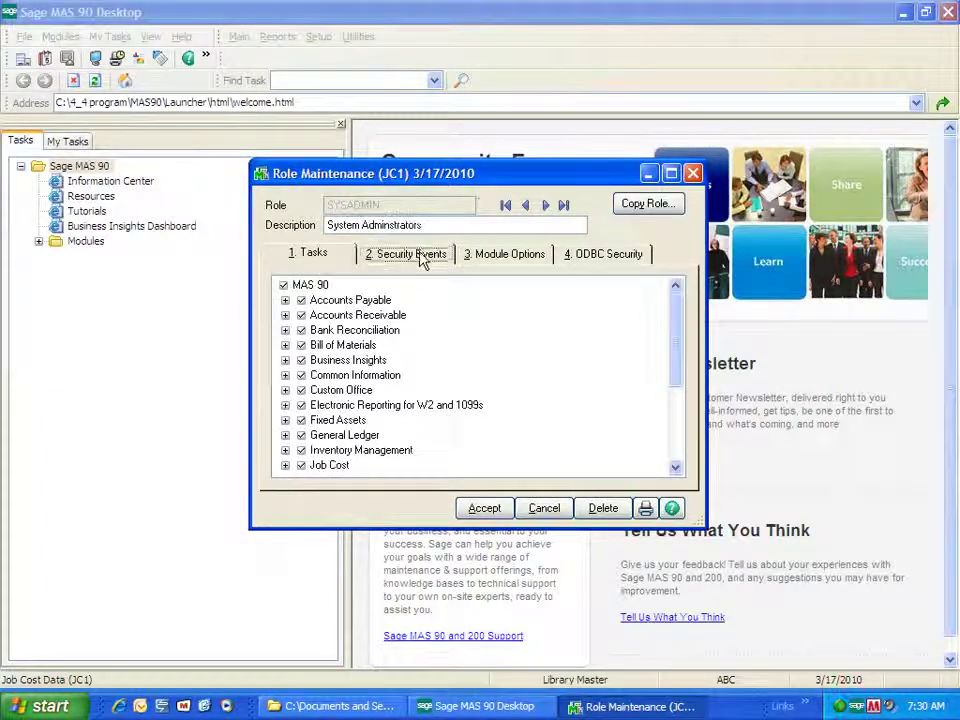
pyautogui.moveTo(672, 336); pyautogui.dragTo(673, 375)
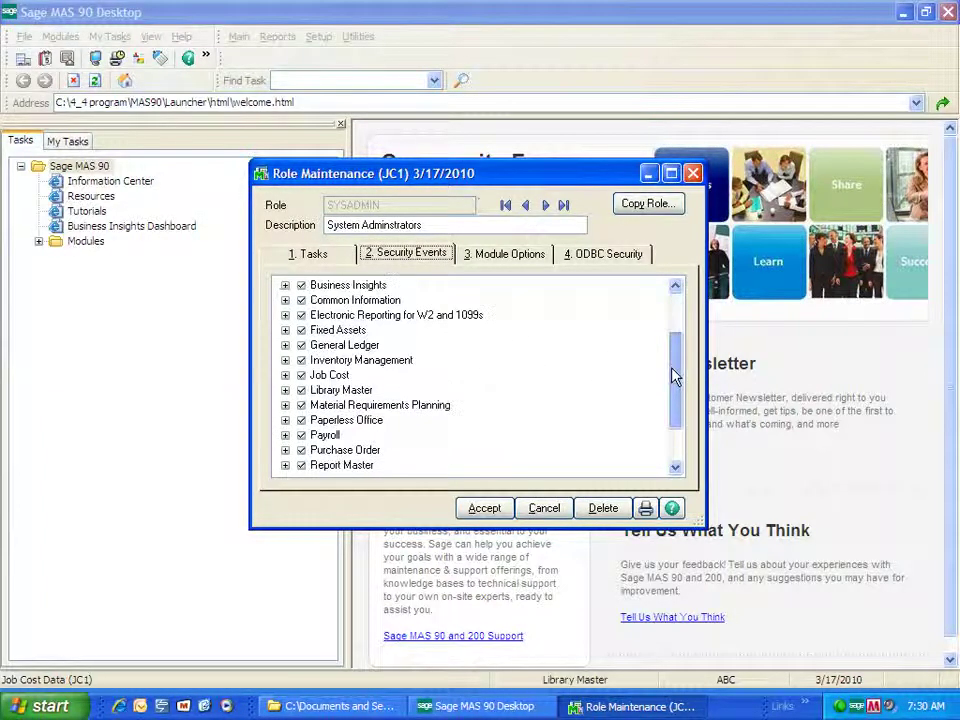
pyautogui.click(285, 377)
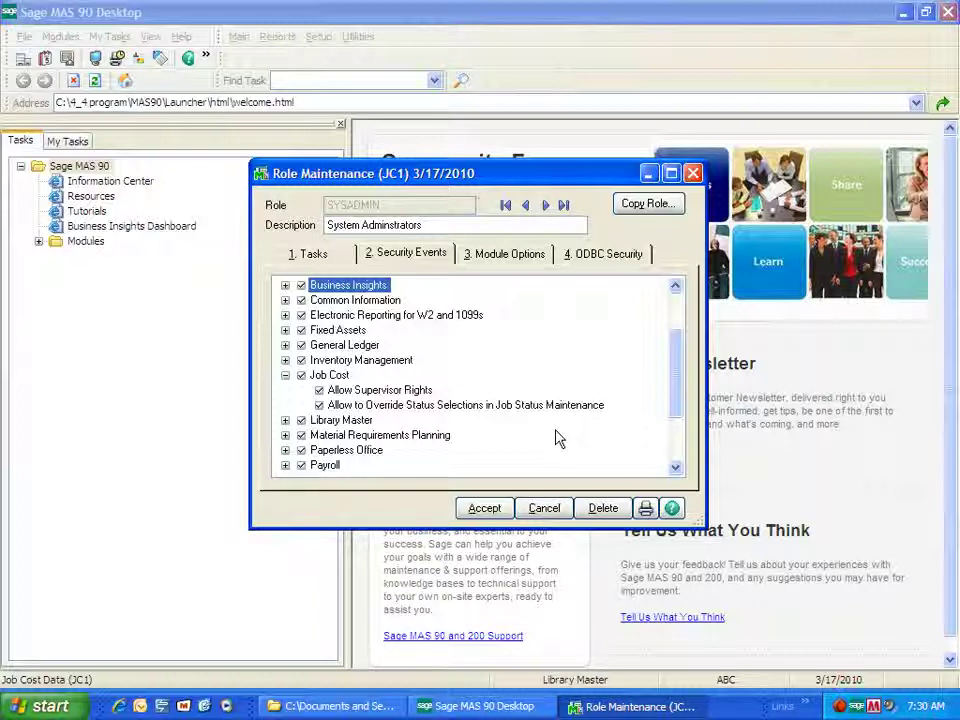
pyautogui.click(693, 174)
pyautogui.click(489, 275)
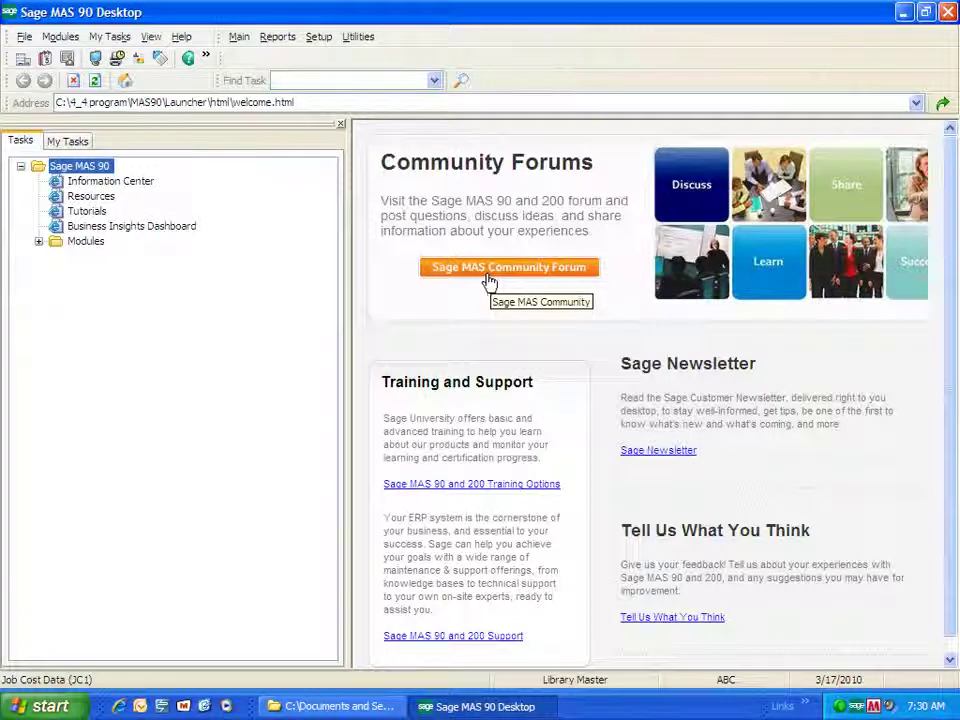
# - Enable Define Job Statuses Allowed in Entry in the additional Job Cost Options and accept the change
pyautogui.click(60, 37)
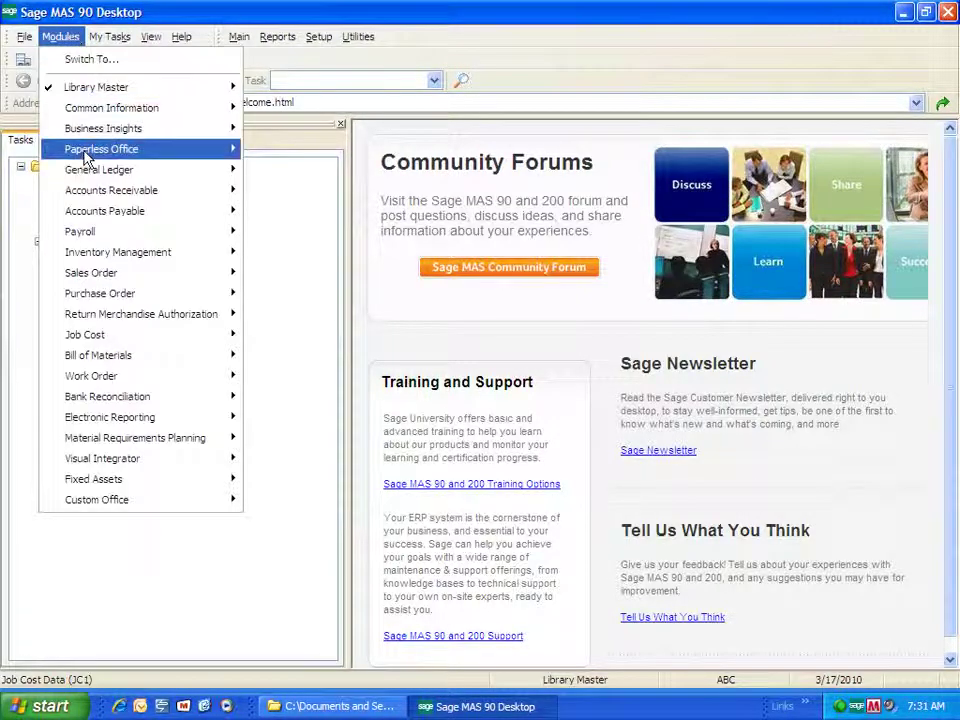
pyautogui.moveTo(102, 342)
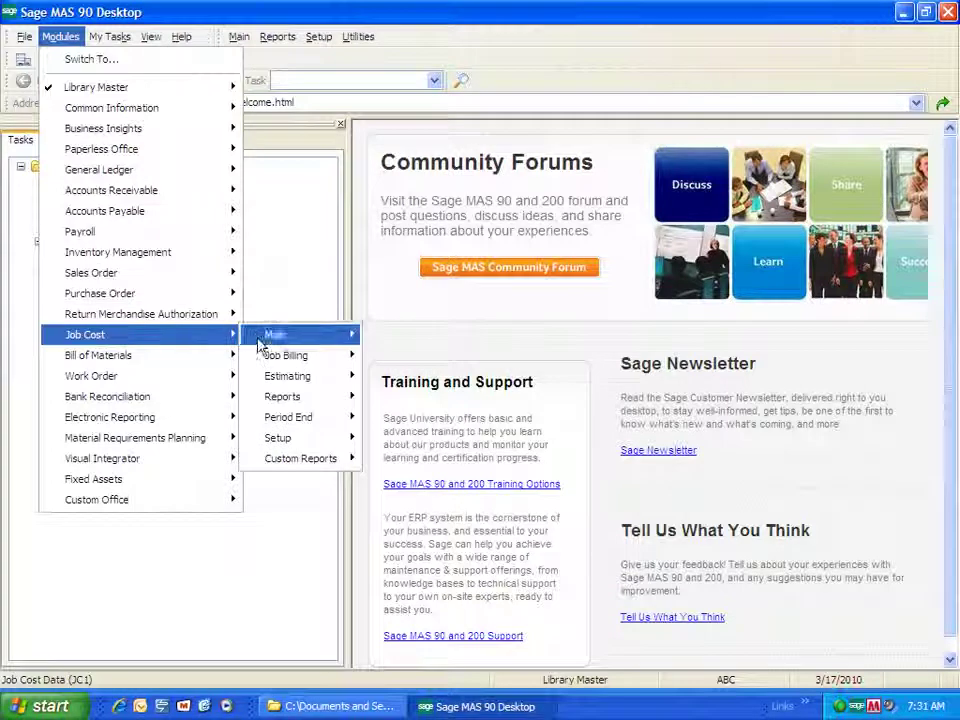
pyautogui.moveTo(298, 447)
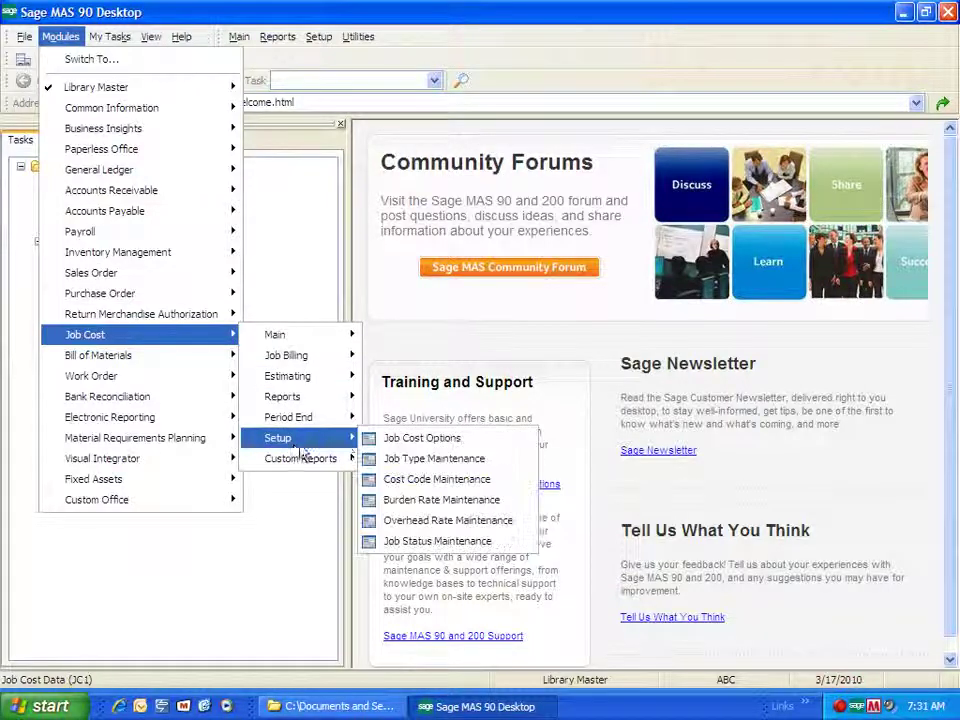
pyautogui.click(390, 440)
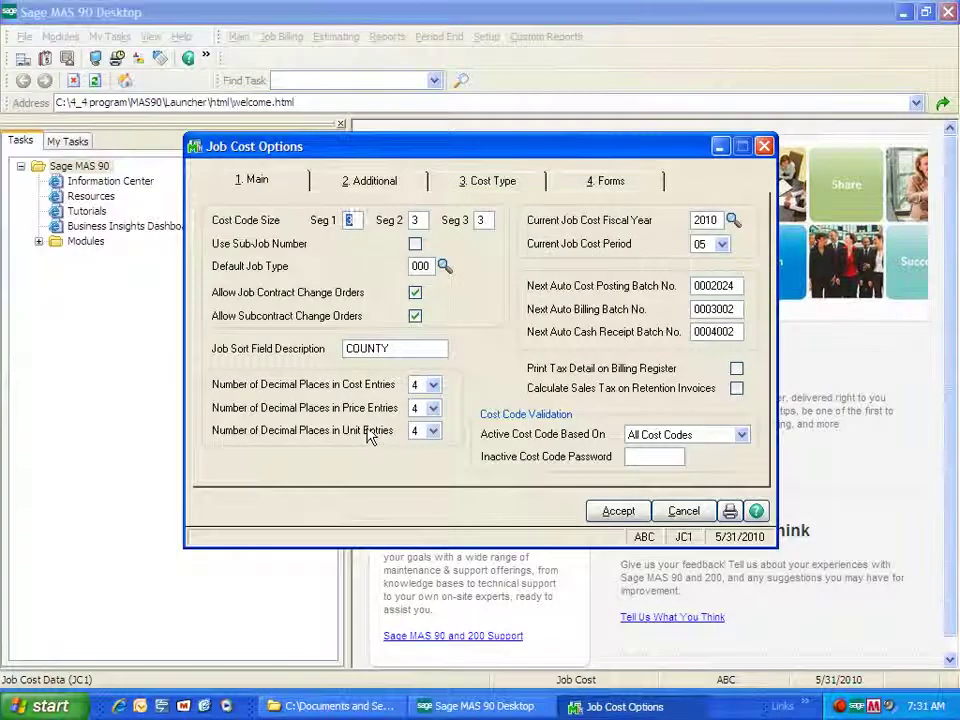
pyautogui.click(366, 186)
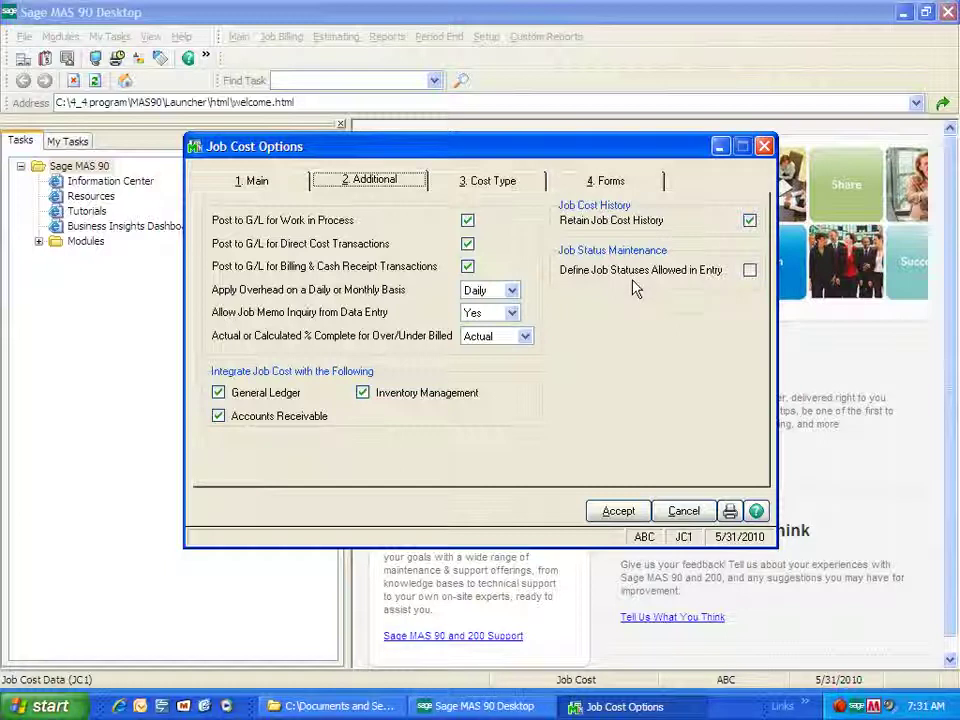
pyautogui.click(749, 271)
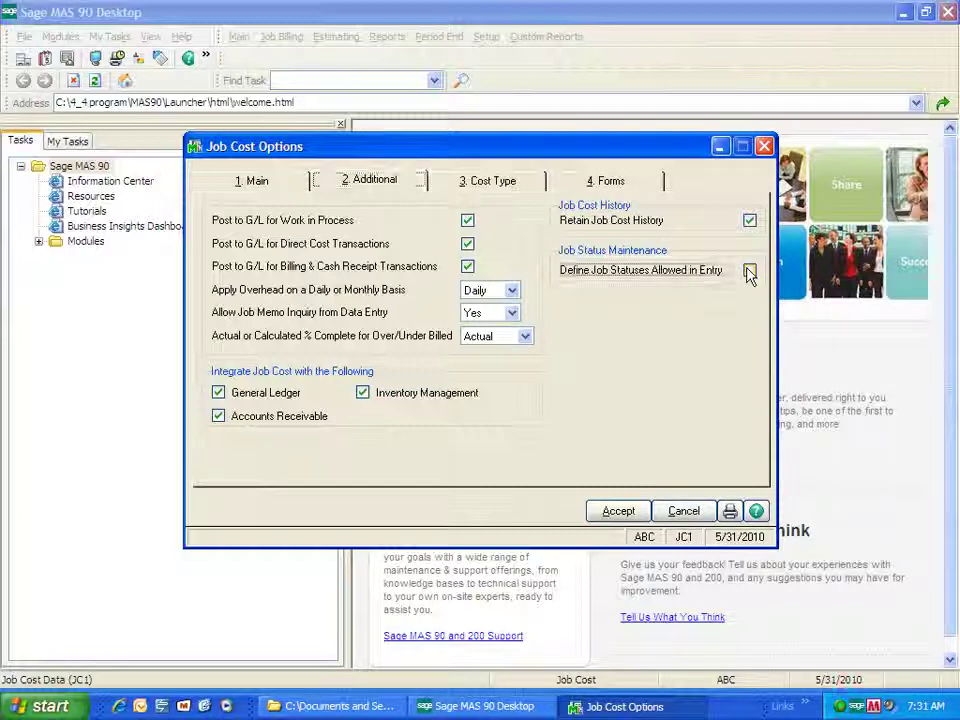
pyautogui.click(621, 510)
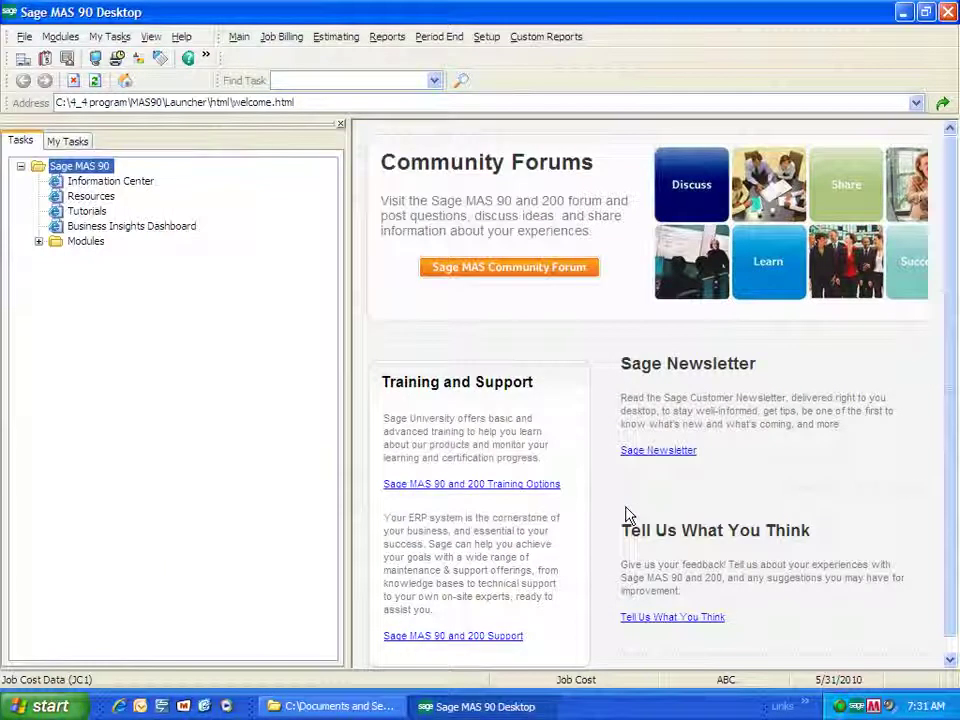
# - Open Job Status Maintenance for Job Cost and load A/P Invoice Data Entry of the Accounts Payable module
pyautogui.click(487, 38)
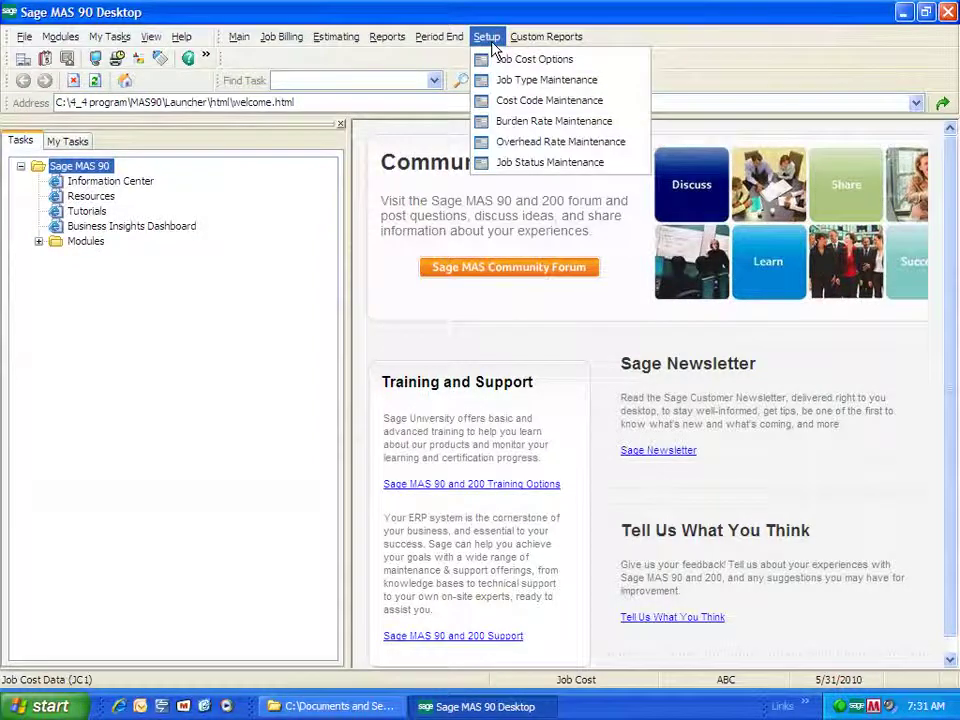
pyautogui.click(520, 170)
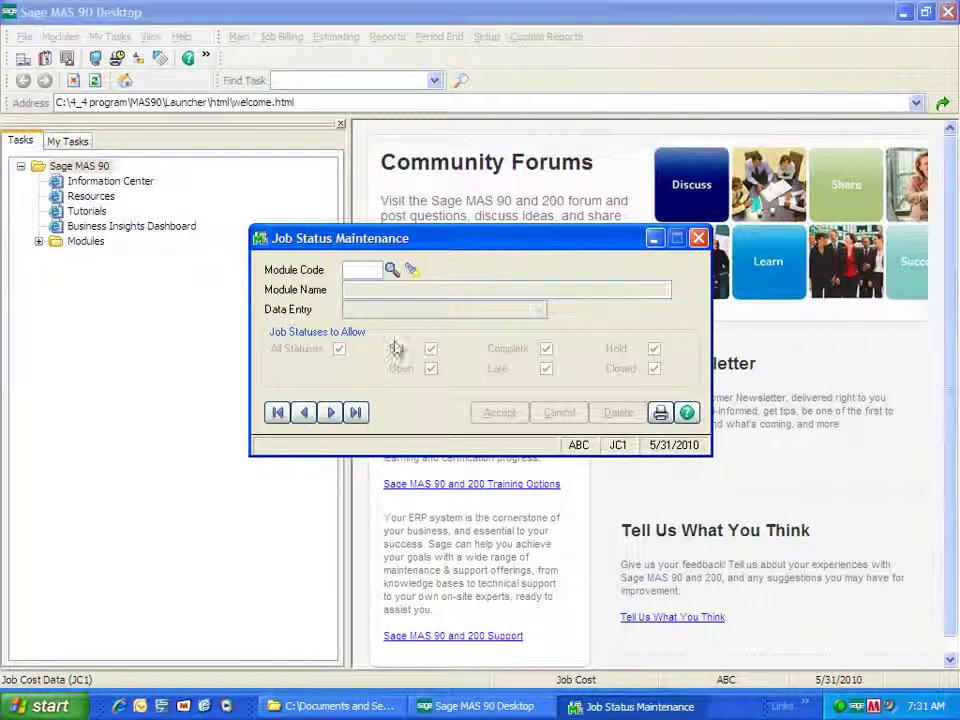
pyautogui.click(391, 269)
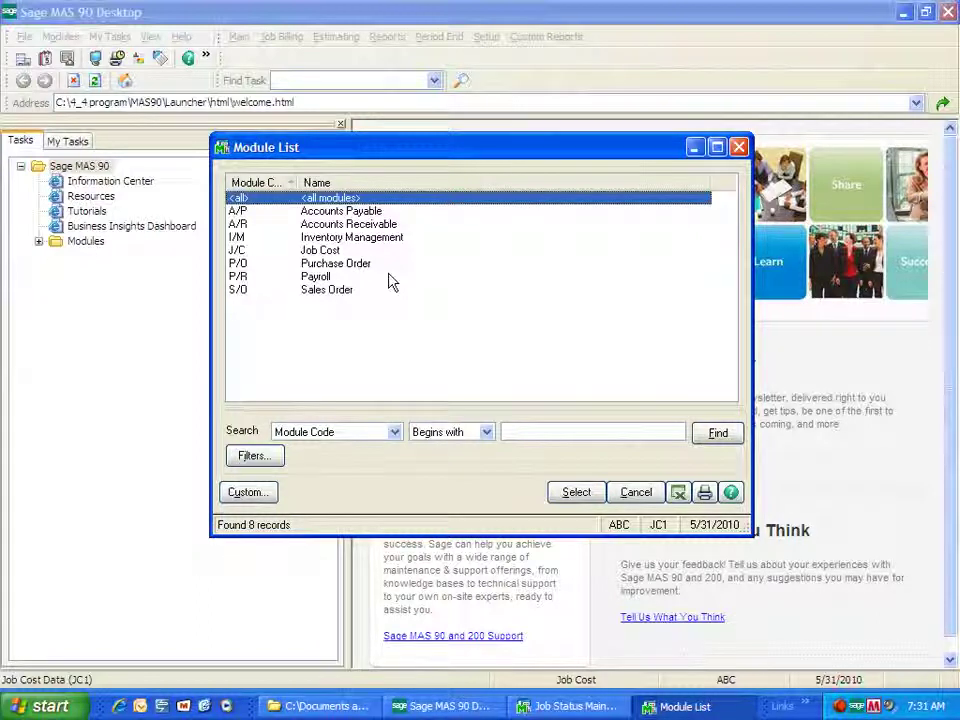
pyautogui.doubleClick(370, 211)
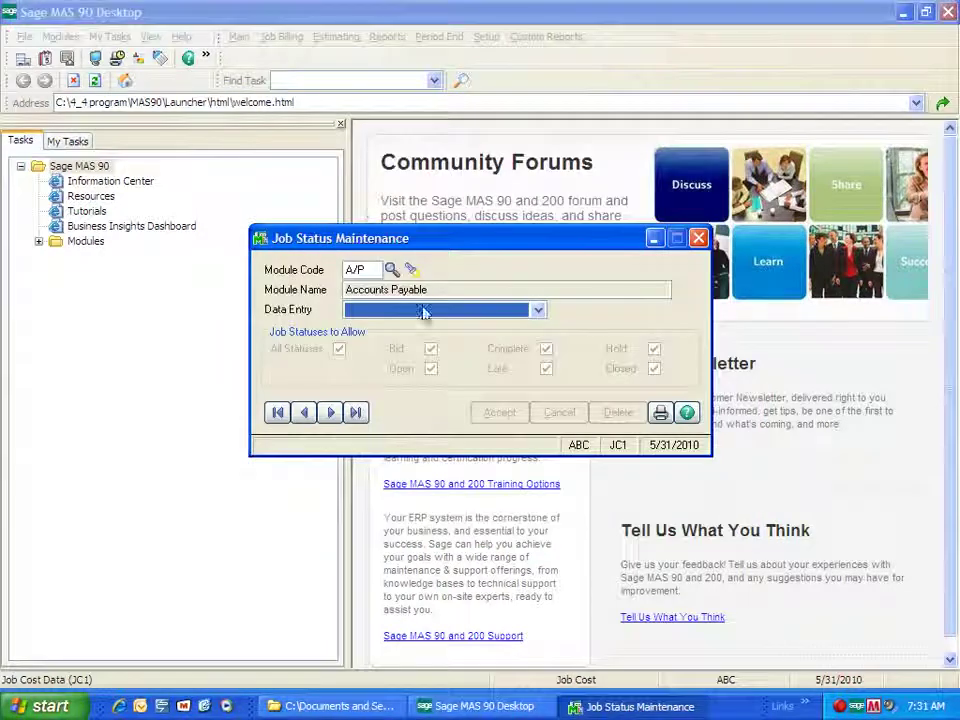
pyautogui.click(538, 311)
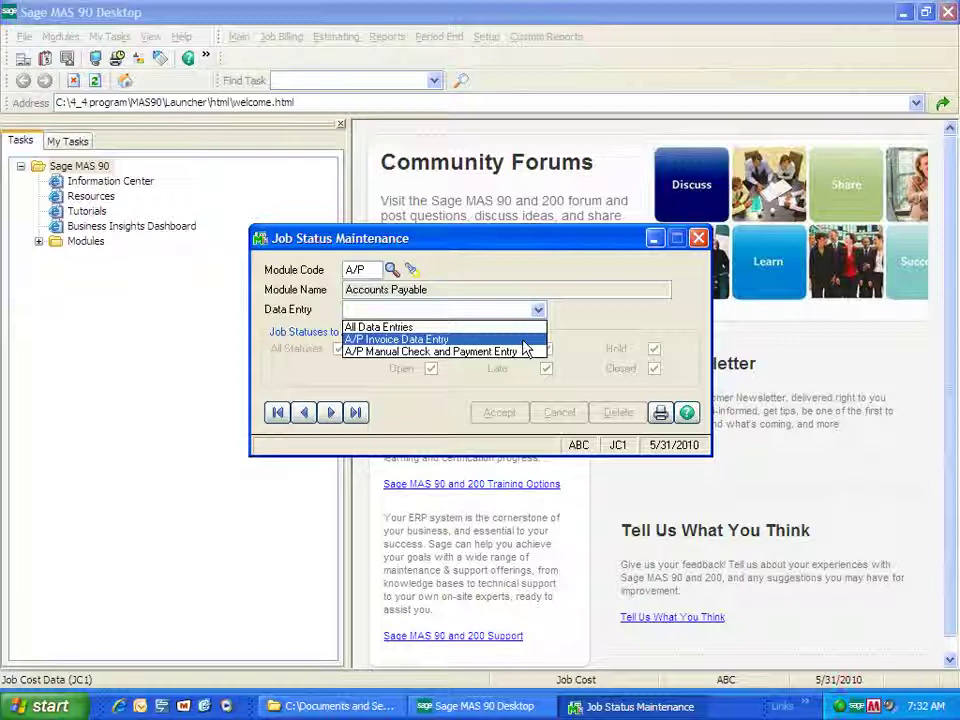
pyautogui.click(523, 342)
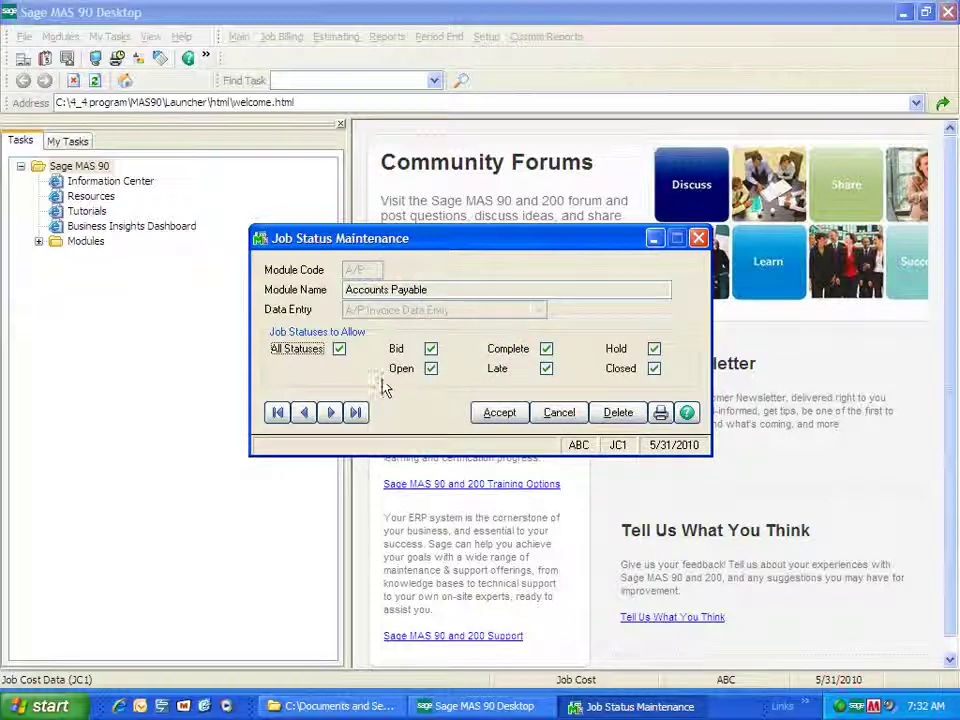
# - Allow only the Open and Complete job statuses for A/P Invoice Data Entry and accept the record
pyautogui.click(338, 349)
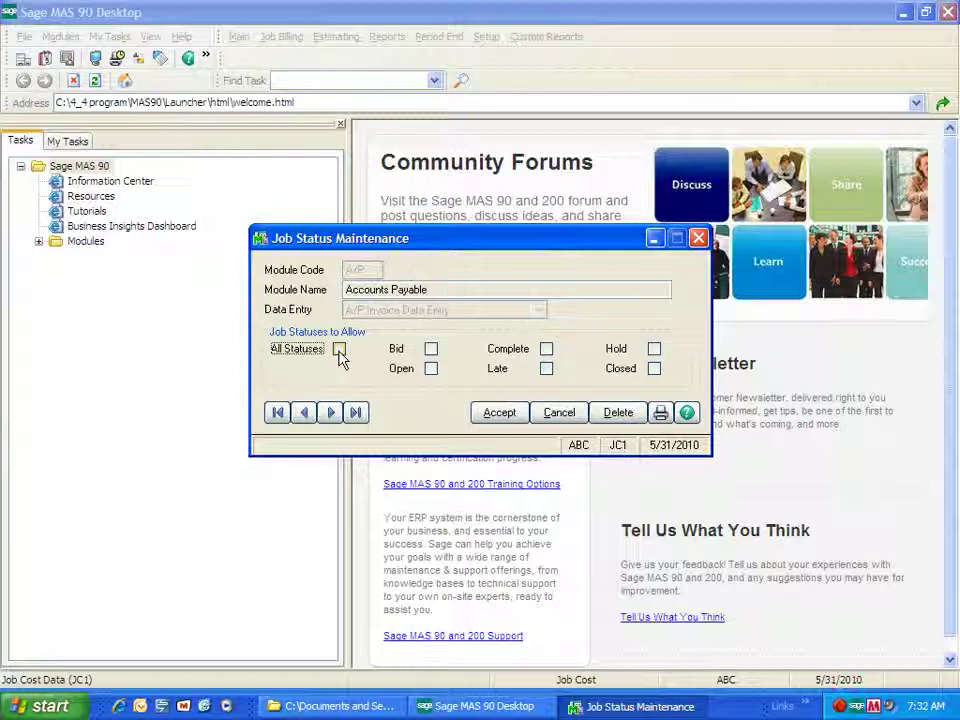
pyautogui.click(431, 369)
pyautogui.click(546, 348)
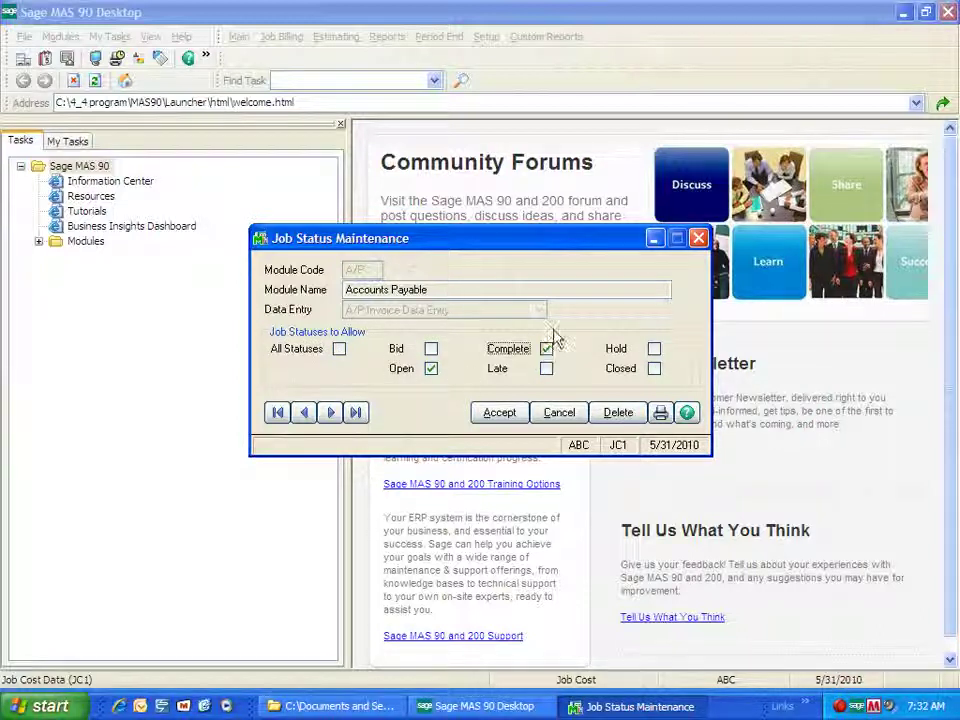
pyautogui.click(523, 420)
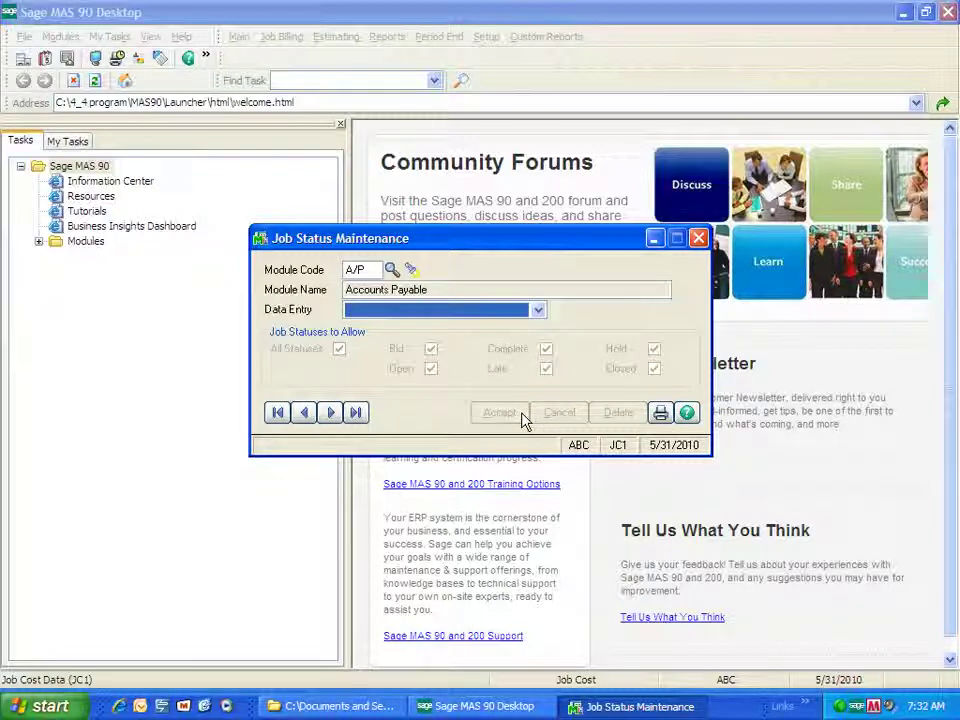
# - Choose all modules in Job Status Maintenance and load the A/R Invoice Data Entry record
pyautogui.click(391, 271)
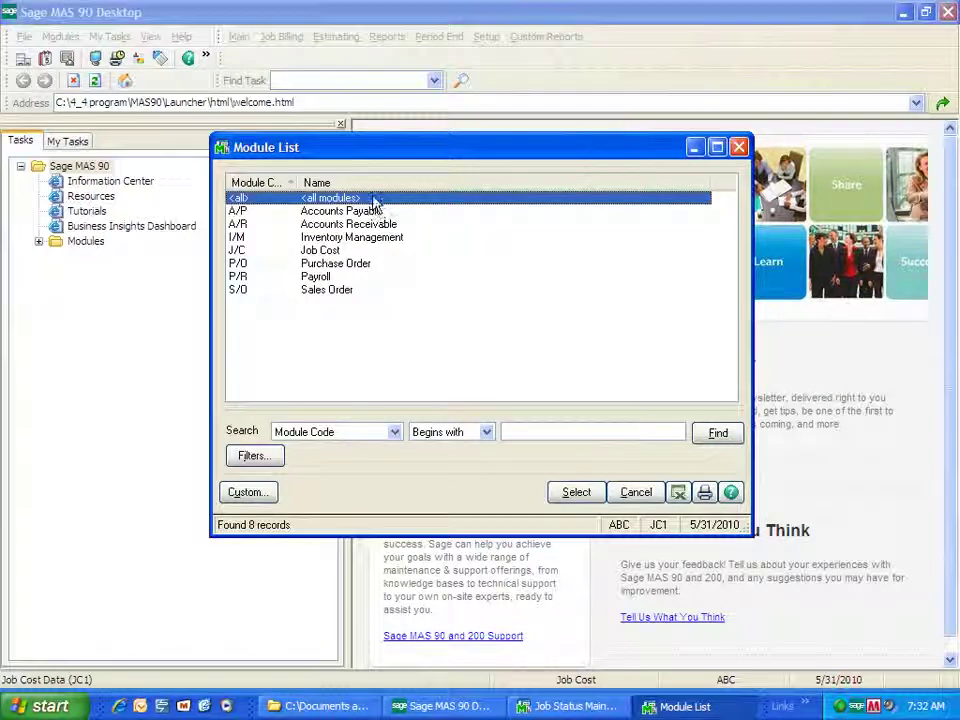
pyautogui.doubleClick(375, 199)
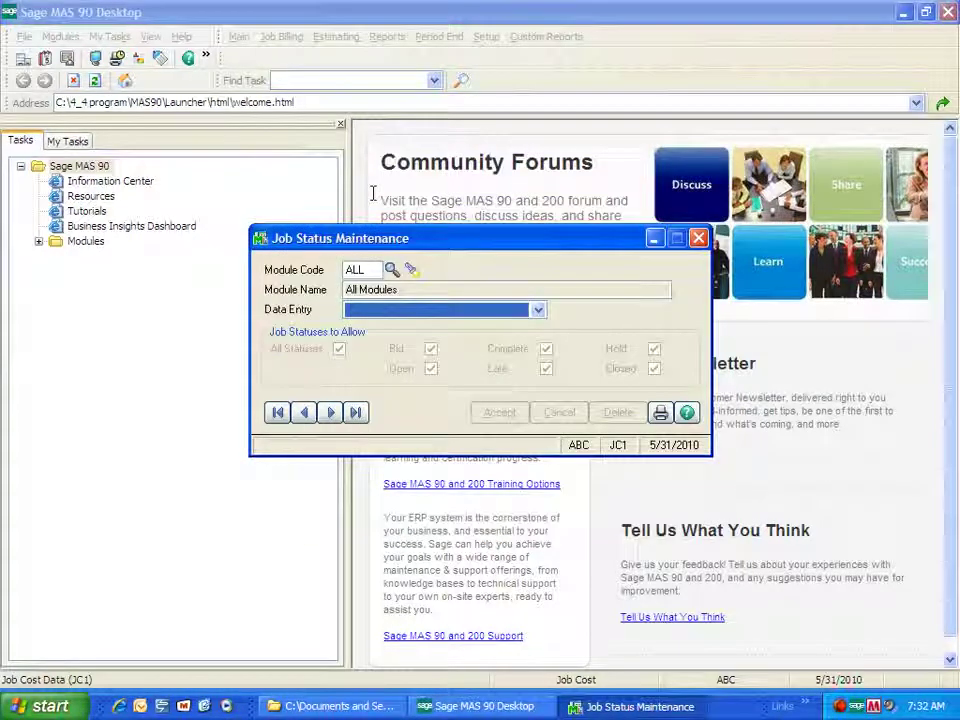
pyautogui.click(537, 311)
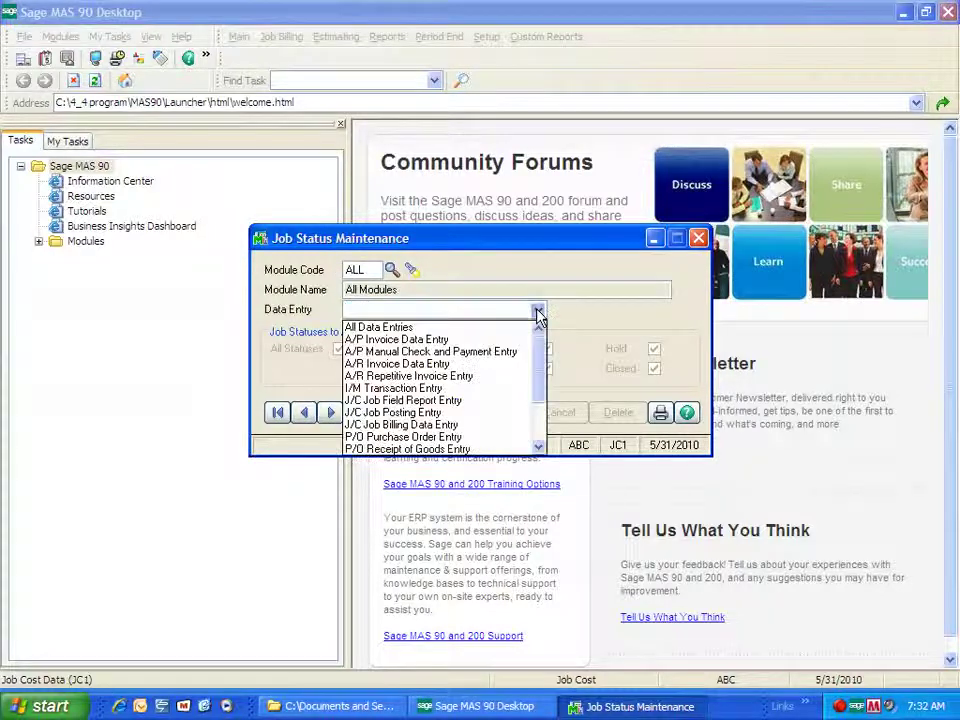
pyautogui.click(506, 366)
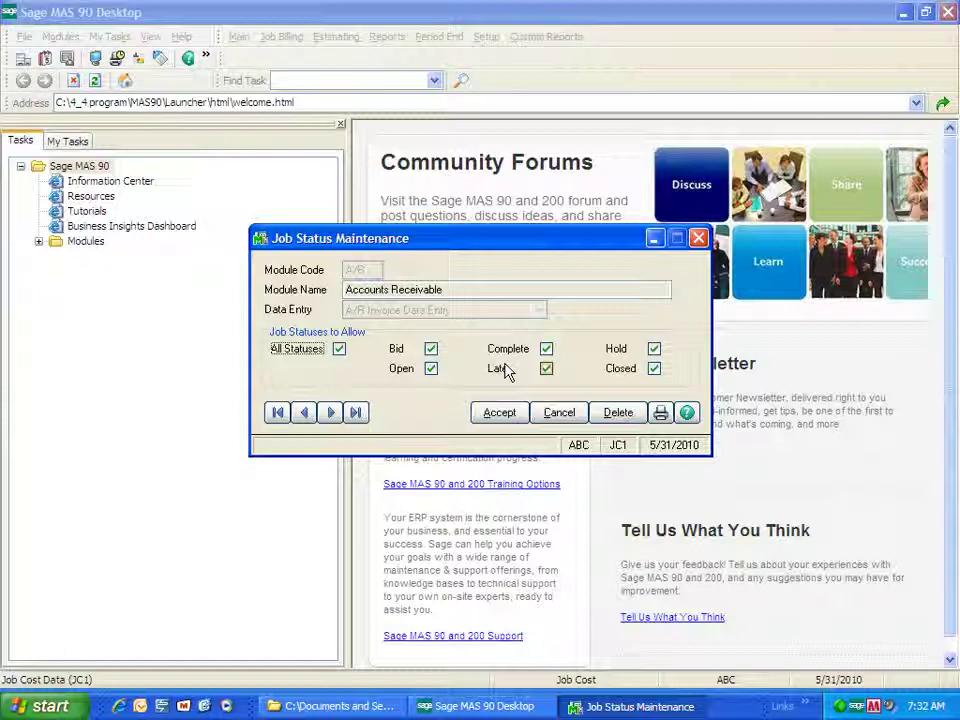
# - Allow only the Open and Complete job statuses for A/R Invoice Data Entry, accept the record and close Job Status Maintenance
pyautogui.click(340, 351)
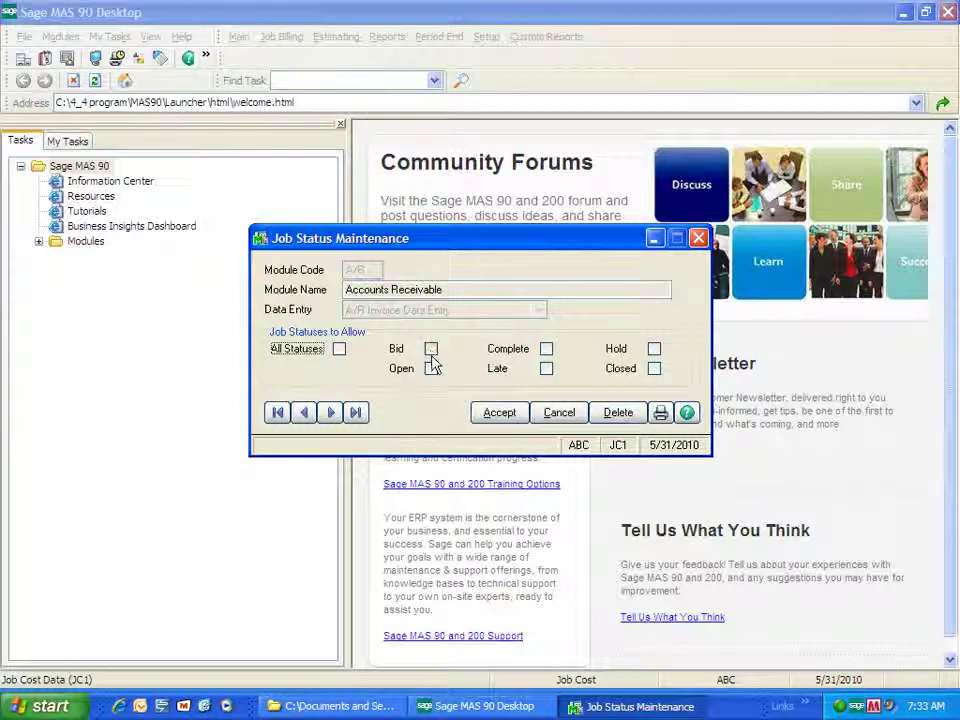
pyautogui.click(431, 368)
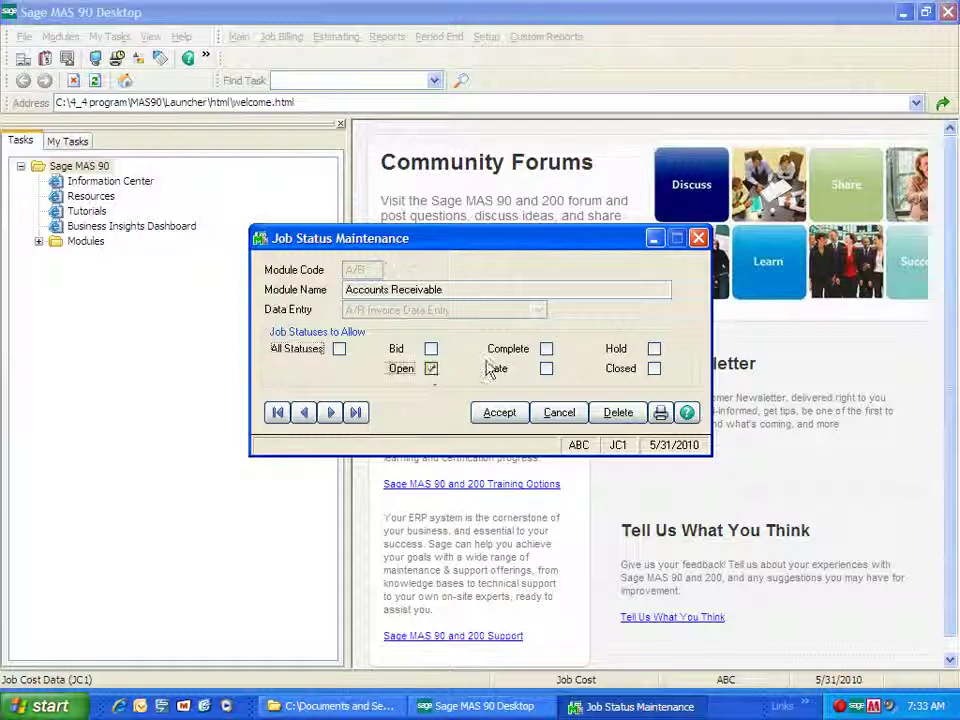
pyautogui.click(546, 349)
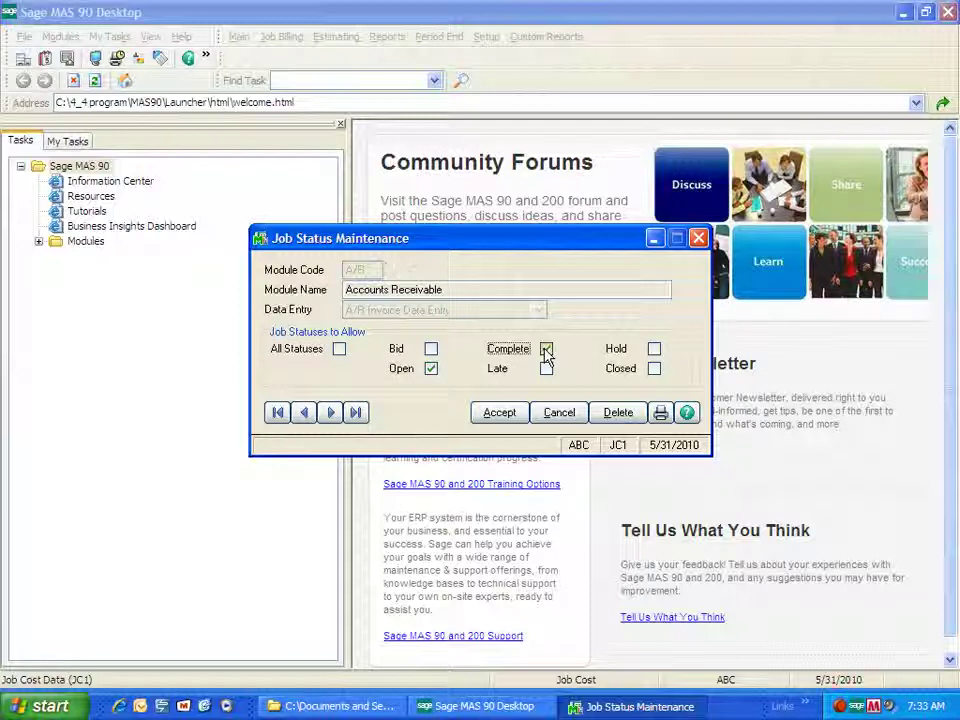
pyautogui.click(512, 412)
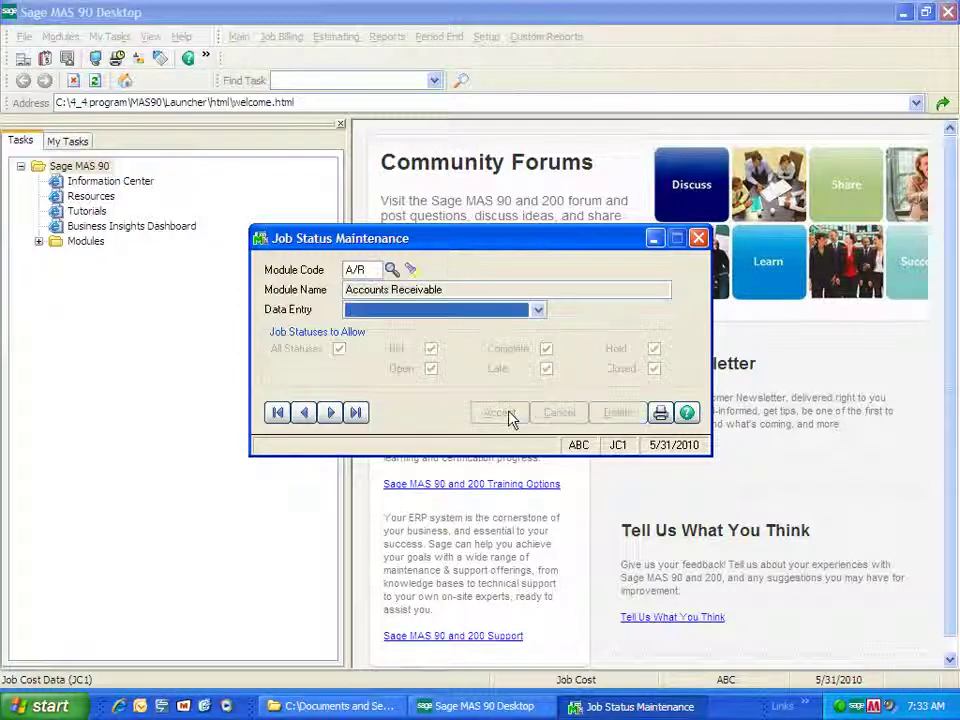
pyautogui.click(699, 239)
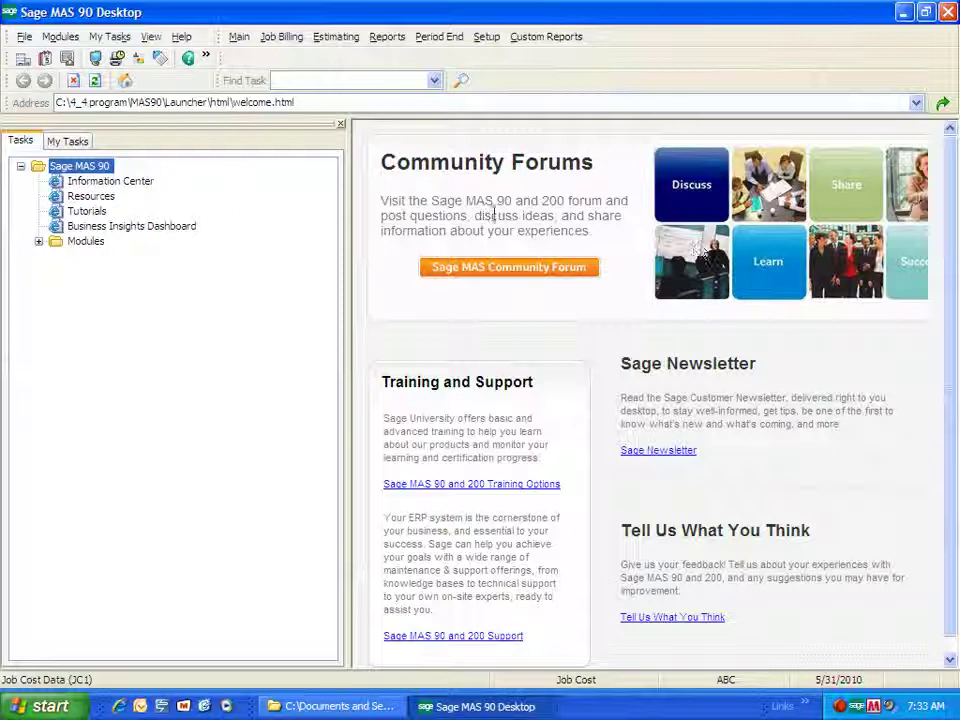
# - Open Invoice Data Entry in the Accounts Payable module with an accounting date of 5/31/2010
pyautogui.click(52, 44)
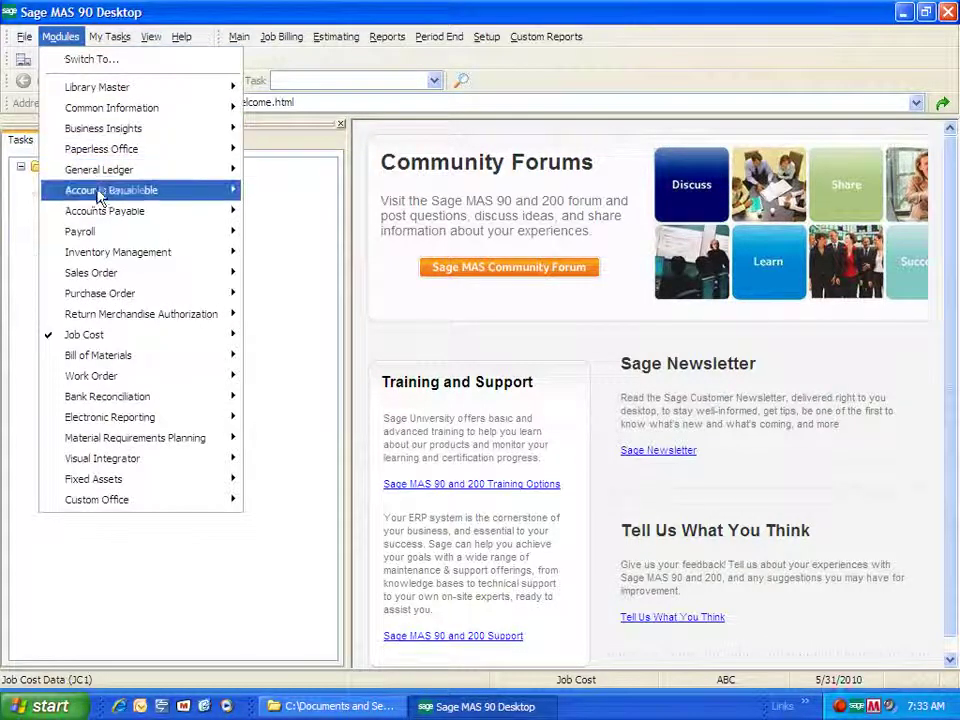
pyautogui.moveTo(101, 212)
pyautogui.moveTo(287, 216)
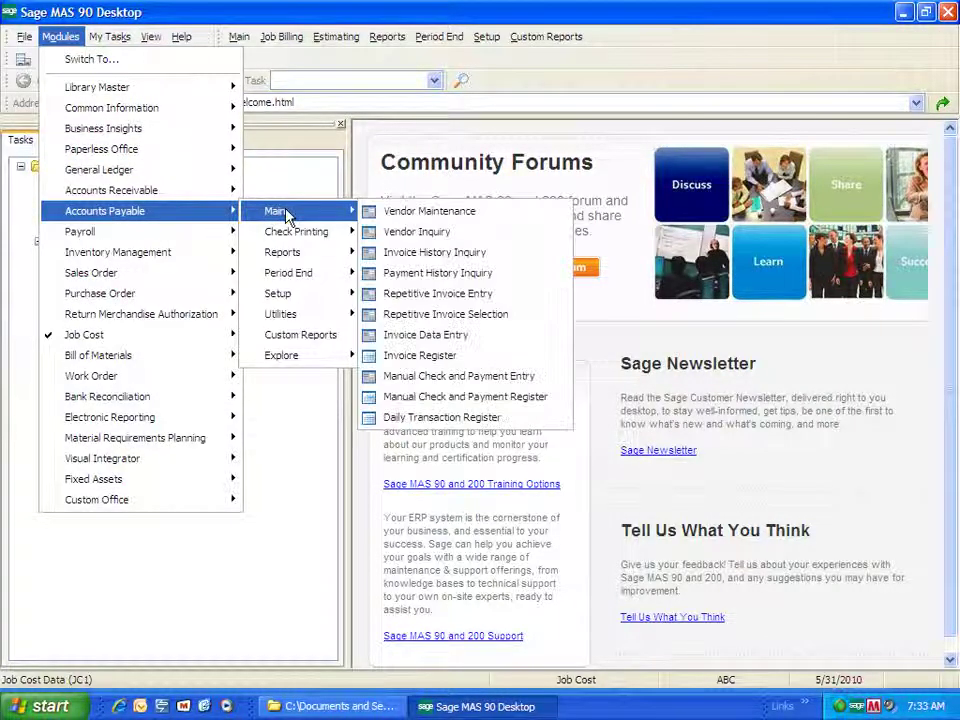
pyautogui.click(420, 334)
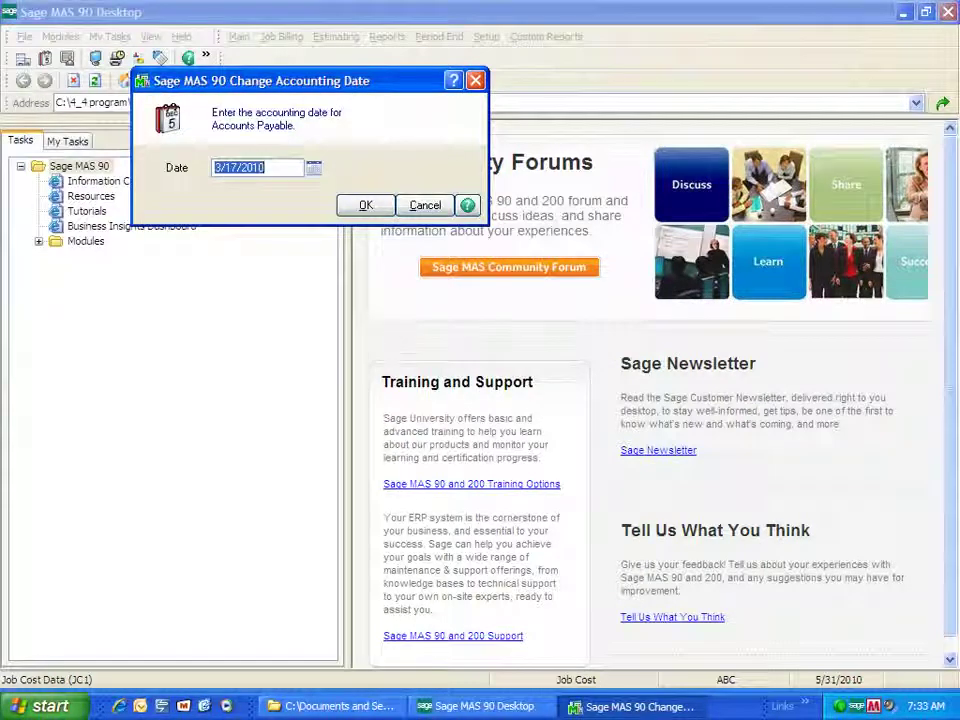
pyautogui.write('053110')
pyautogui.press('Return')
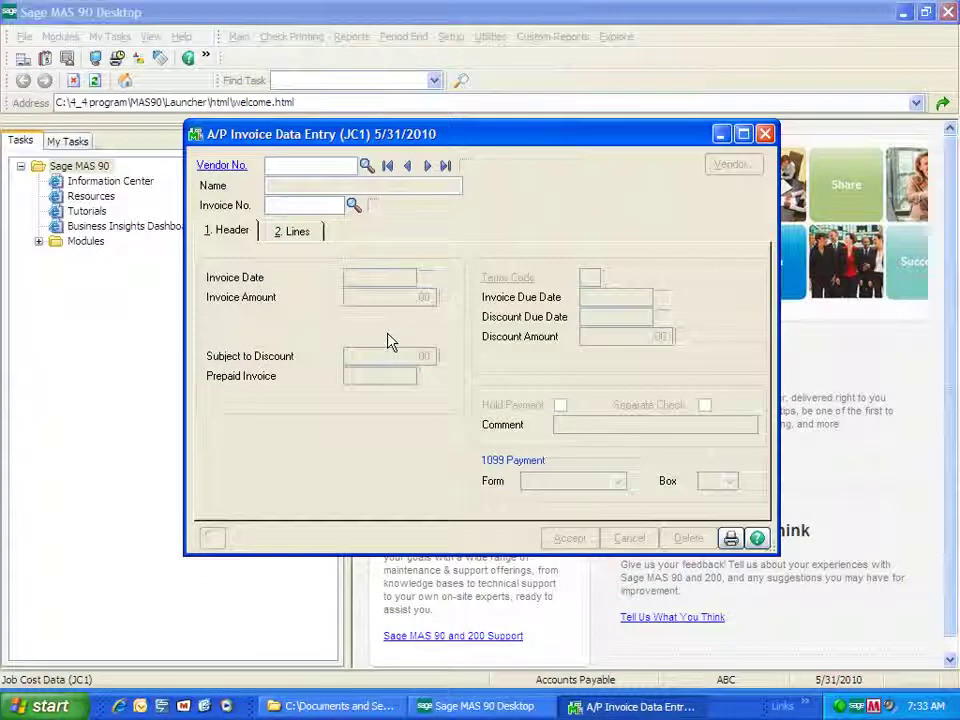
# - Start invoice 3256 for vendor 01-ALLEN, Allen Excavating, with an invoice amount of 100.00
pyautogui.click(366, 167)
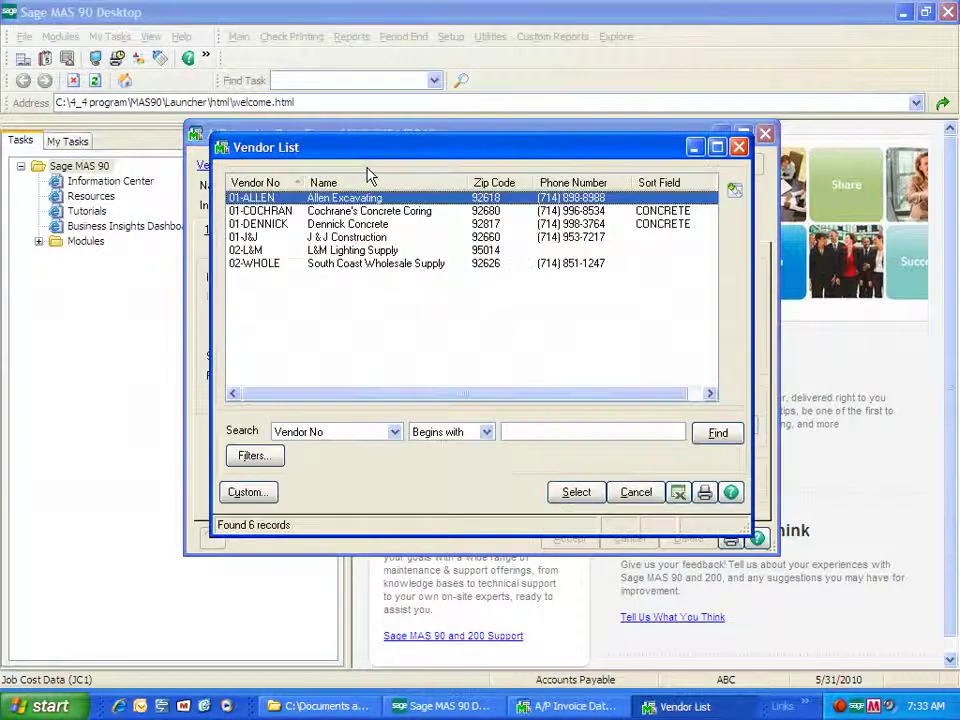
pyautogui.doubleClick(359, 201)
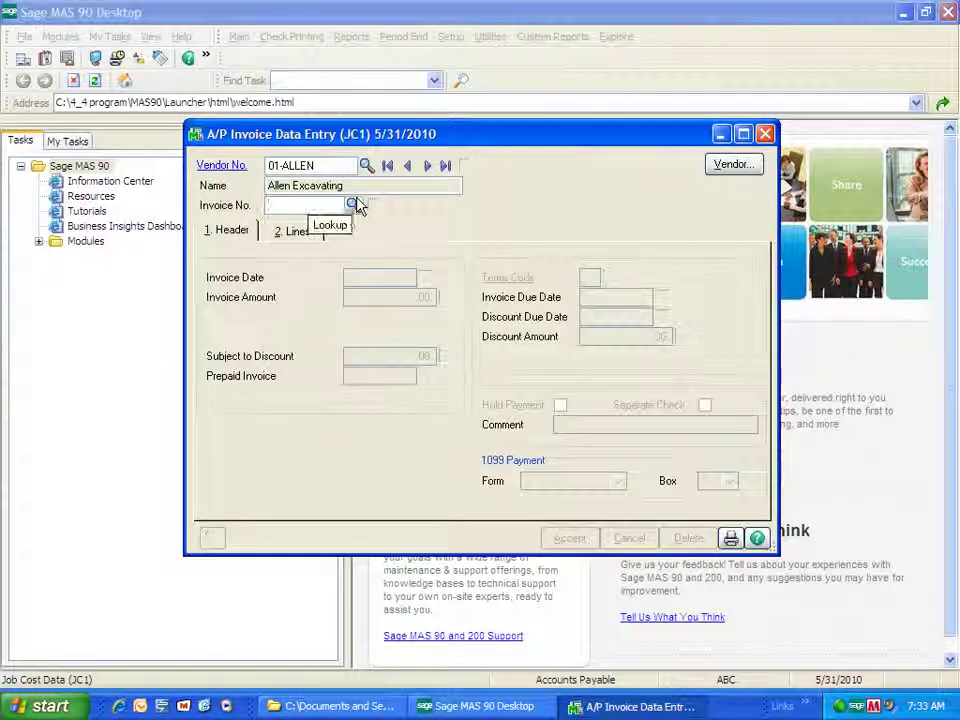
pyautogui.write('3256')
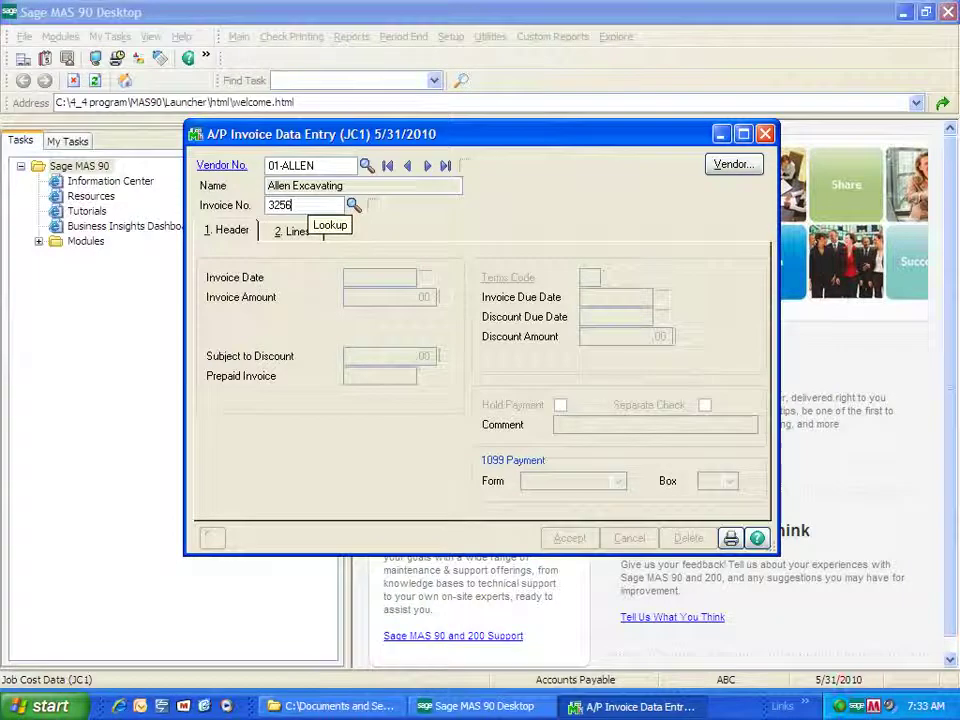
pyautogui.press('Tab')
pyautogui.click(393, 293)
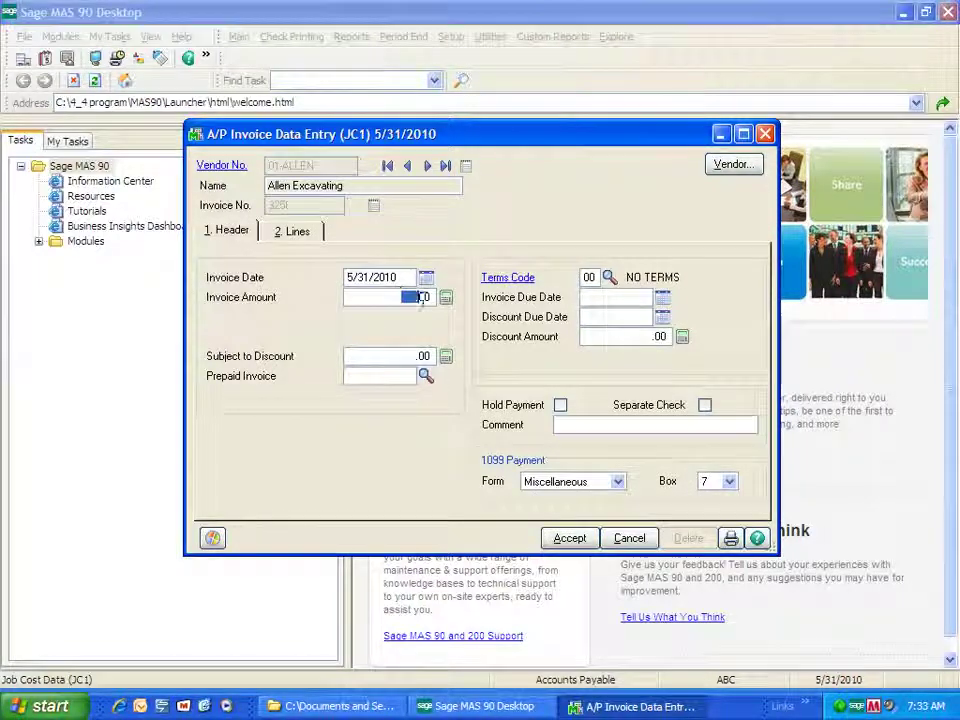
pyautogui.write('100')
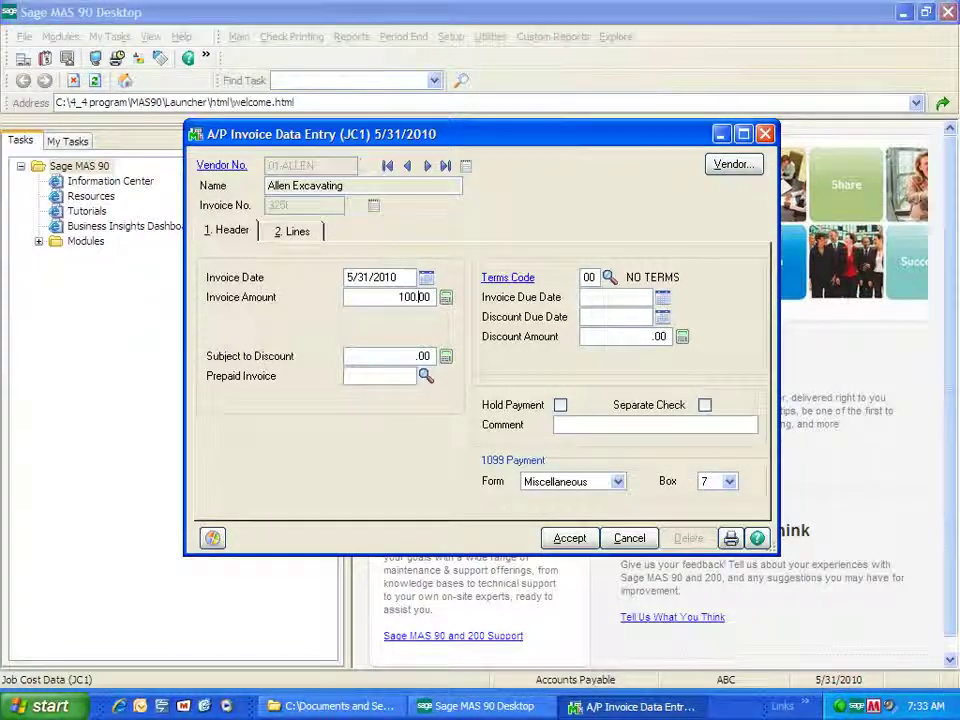
pyautogui.press('Tab')
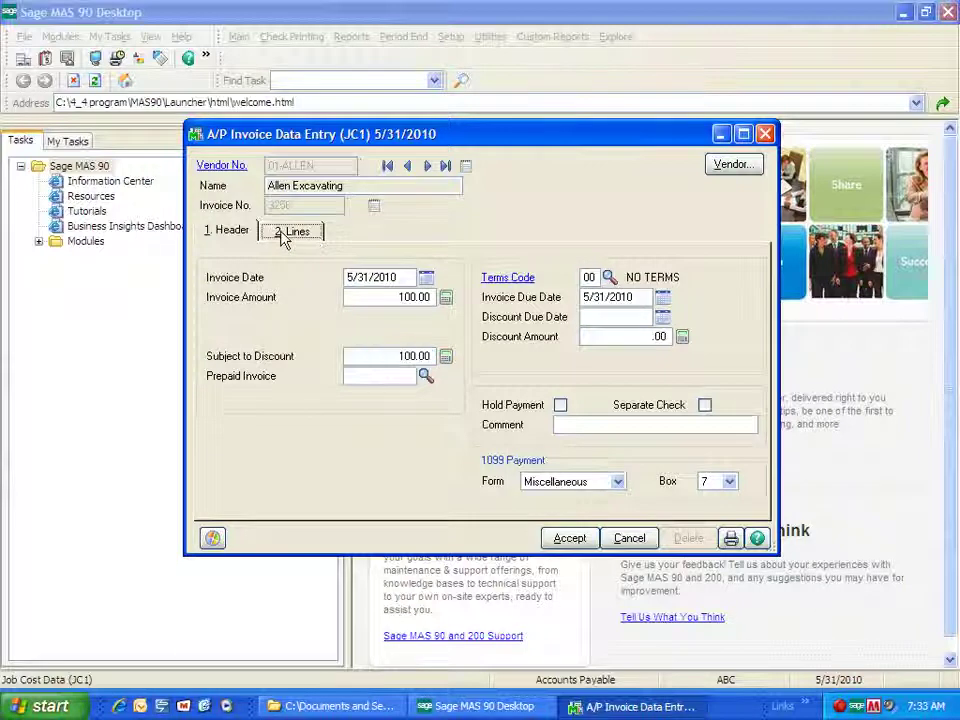
# - Fill the first invoice line with job EEC2140, cost code 100-020-000 (Ground Work - Concrete) and the Subcontract type
pyautogui.click(287, 236)
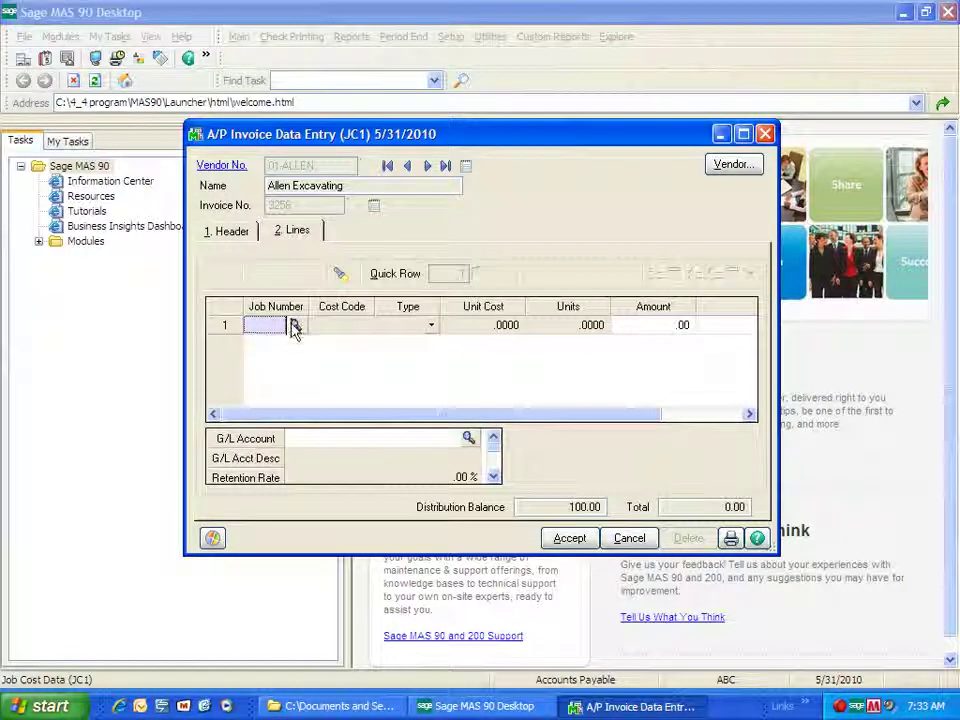
pyautogui.click(294, 327)
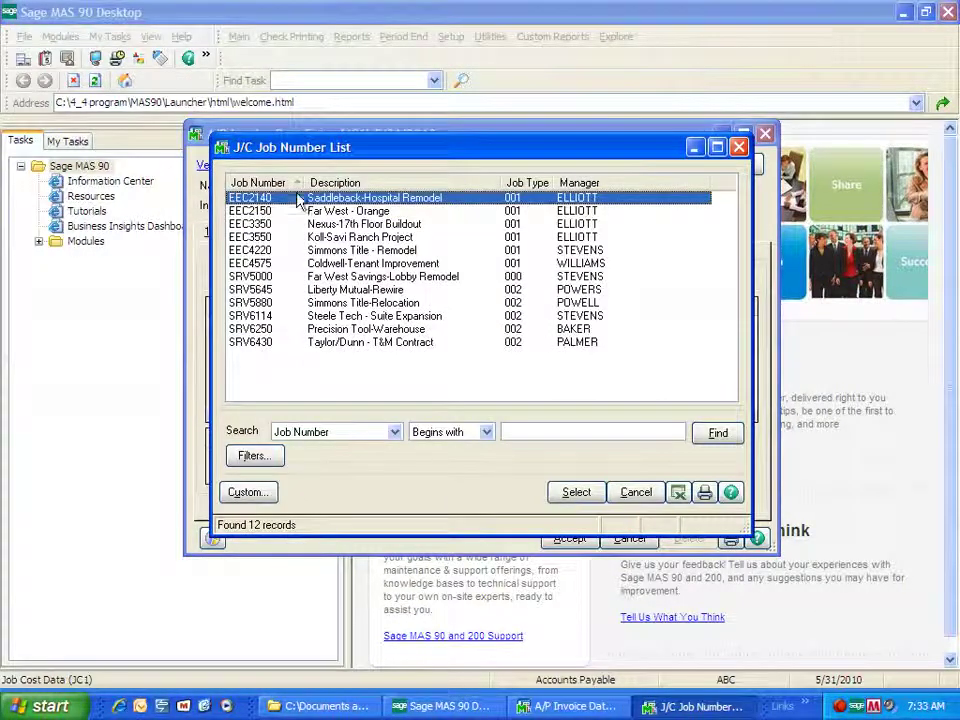
pyautogui.doubleClick(297, 200)
pyautogui.click(362, 325)
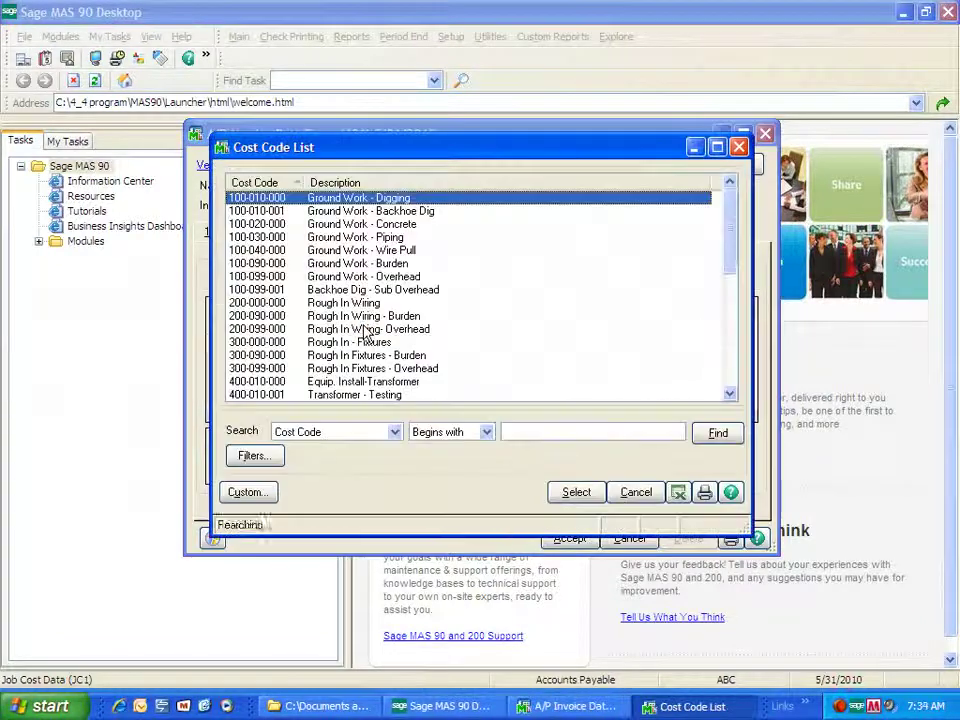
pyautogui.doubleClick(391, 224)
pyautogui.click(433, 325)
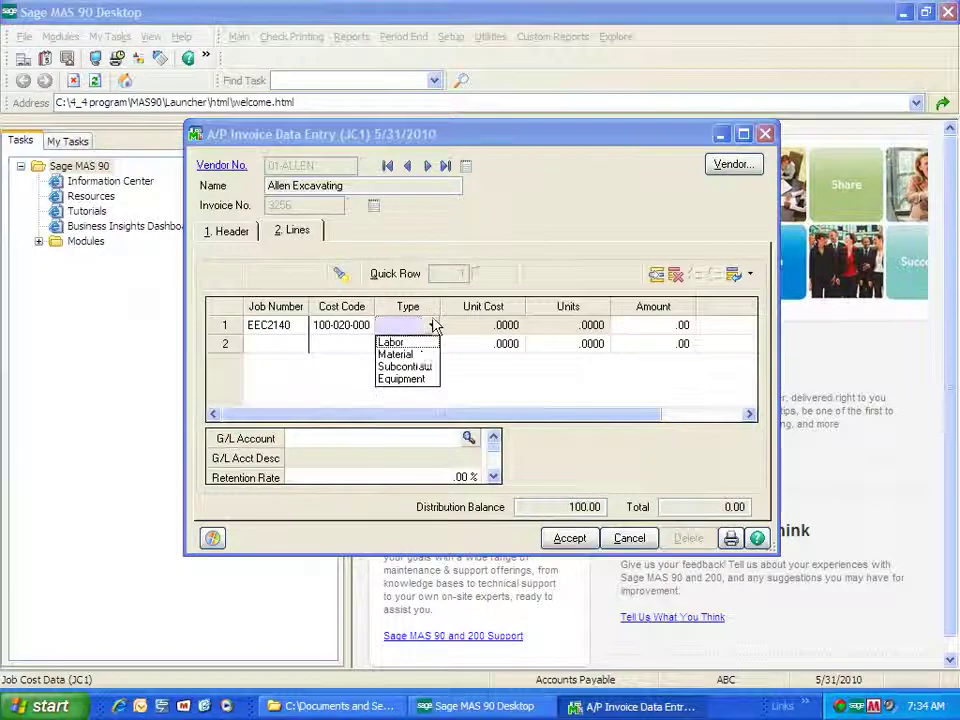
pyautogui.click(425, 366)
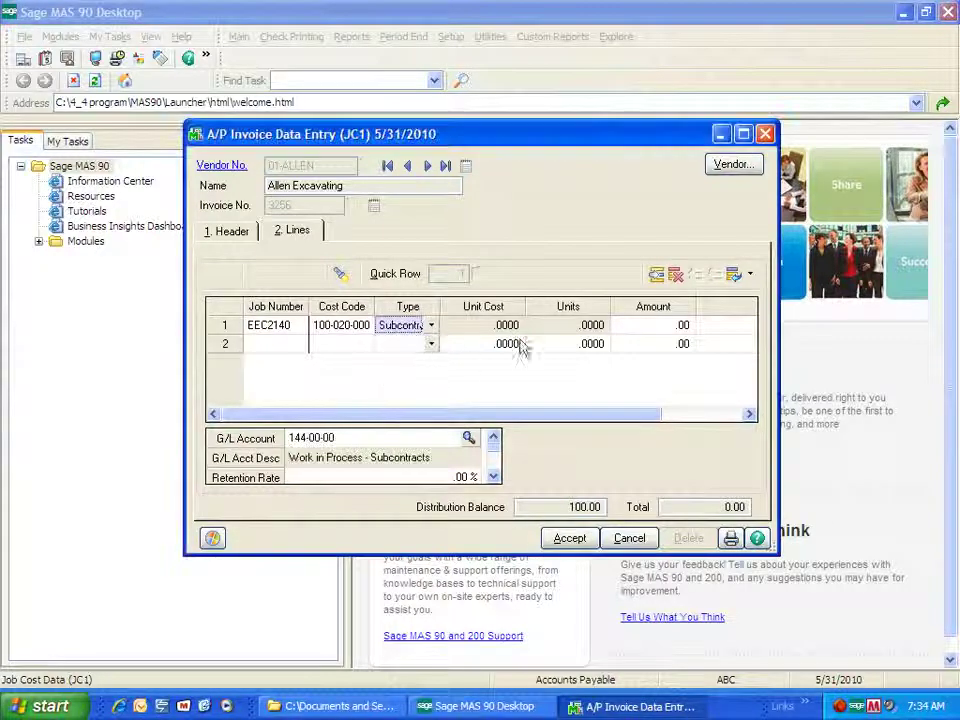
# - Set the first line's amount to 100.00 and accept the invoice
pyautogui.click(630, 325)
pyautogui.write('100')
pyautogui.press('Tab')
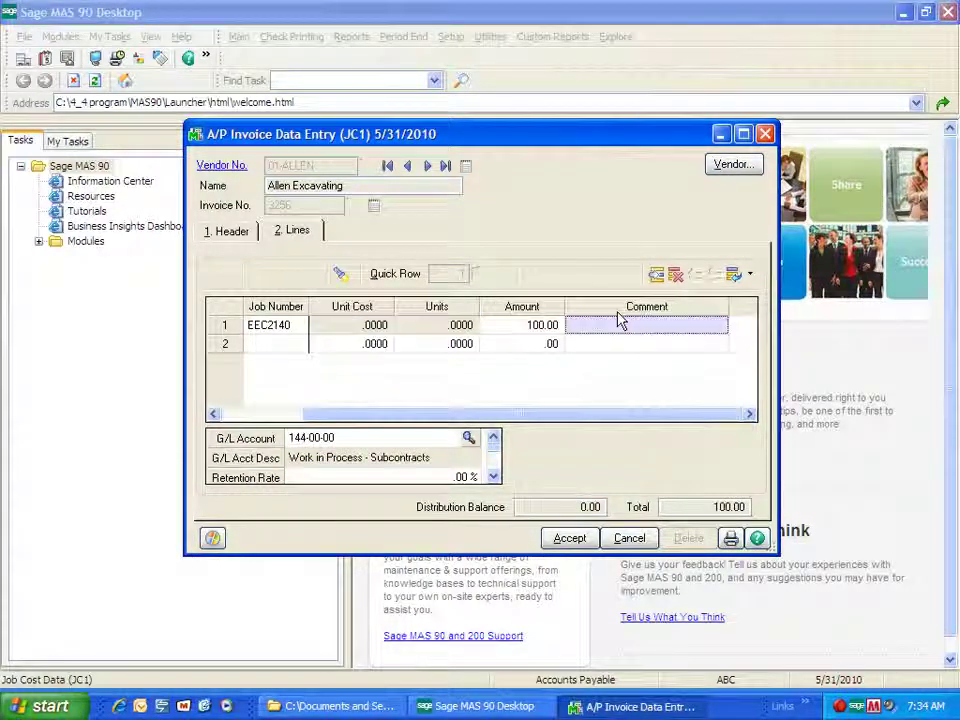
pyautogui.click(557, 540)
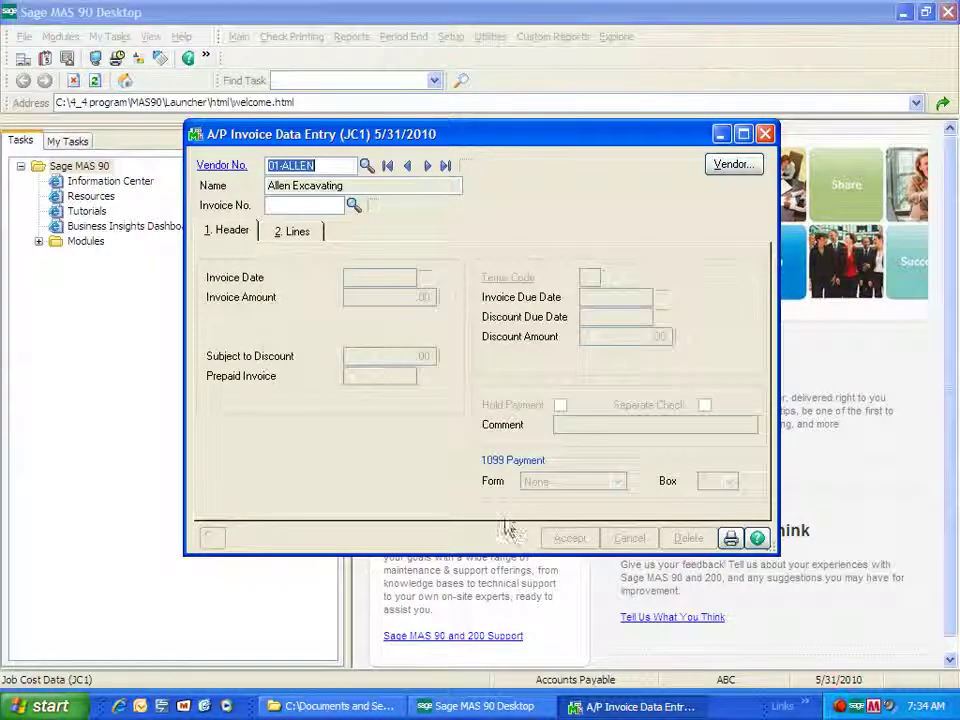
# - Start invoice 387 for the same vendor with an invoice amount of 100.00
pyautogui.click(318, 206)
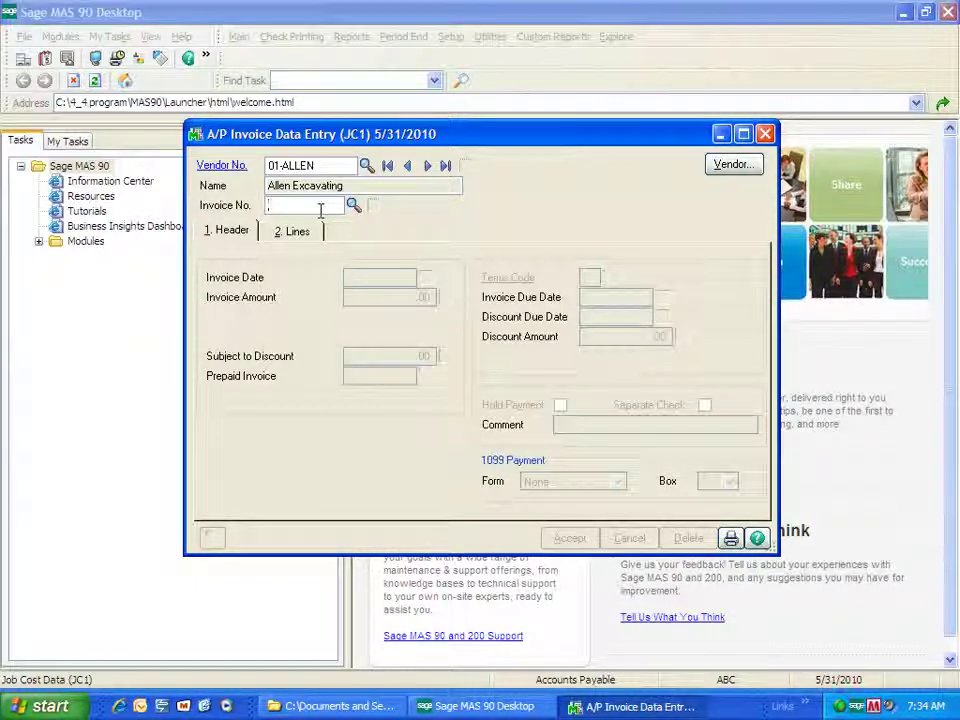
pyautogui.write('387')
pyautogui.press('Tab')
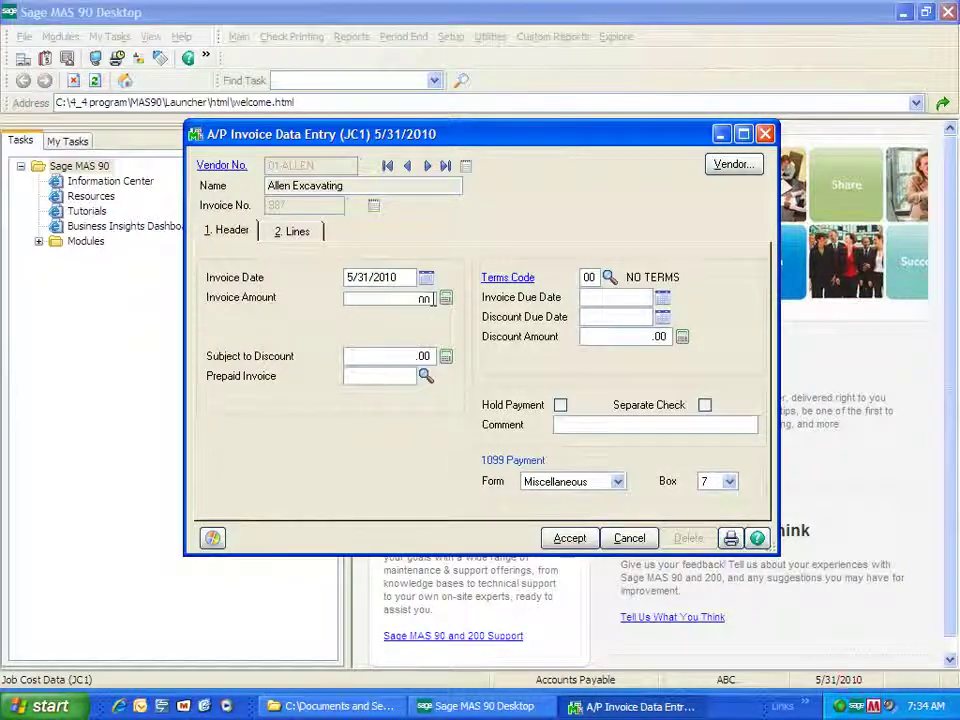
pyautogui.click(418, 300)
pyautogui.write('100')
pyautogui.press('Tab')
# - Assign job EEC2150 (Far West - Orange) to the first line of invoice 387
pyautogui.click(315, 231)
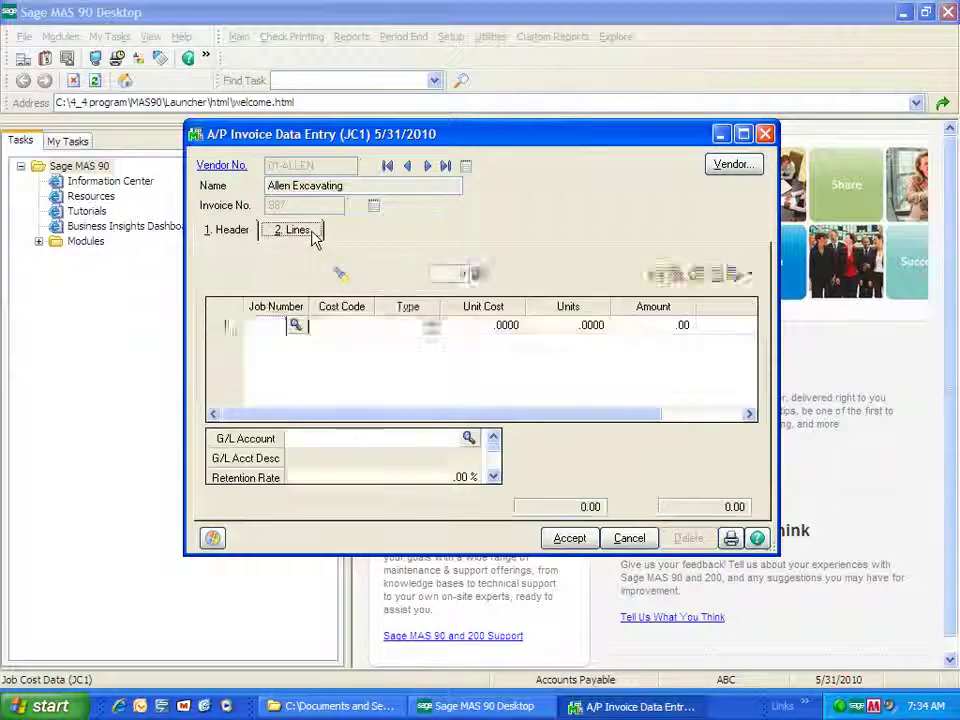
pyautogui.click(295, 325)
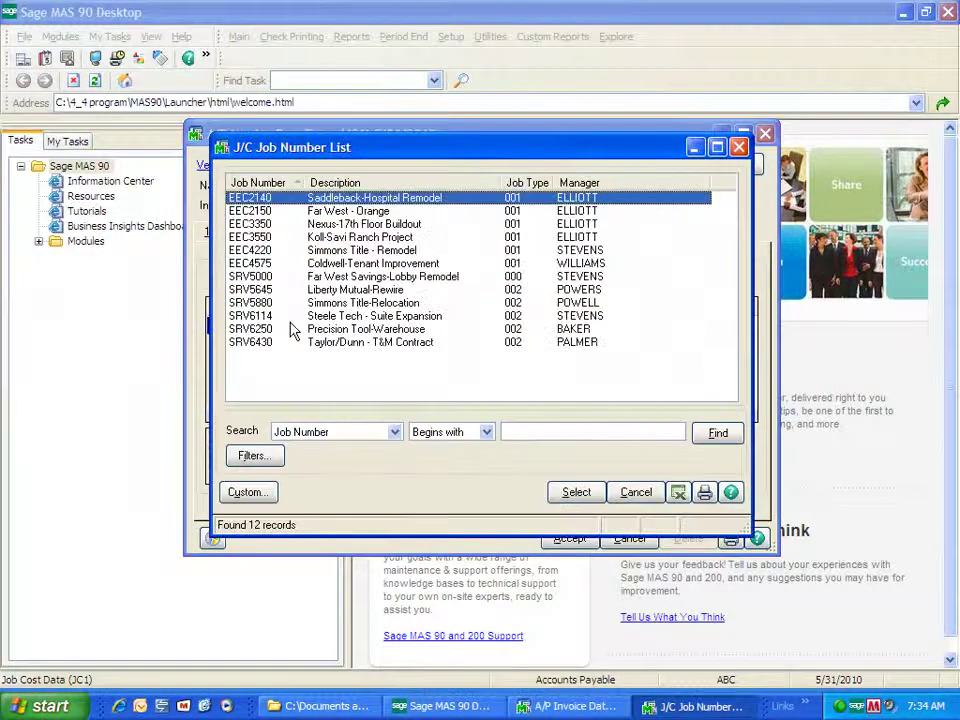
pyautogui.doubleClick(250, 211)
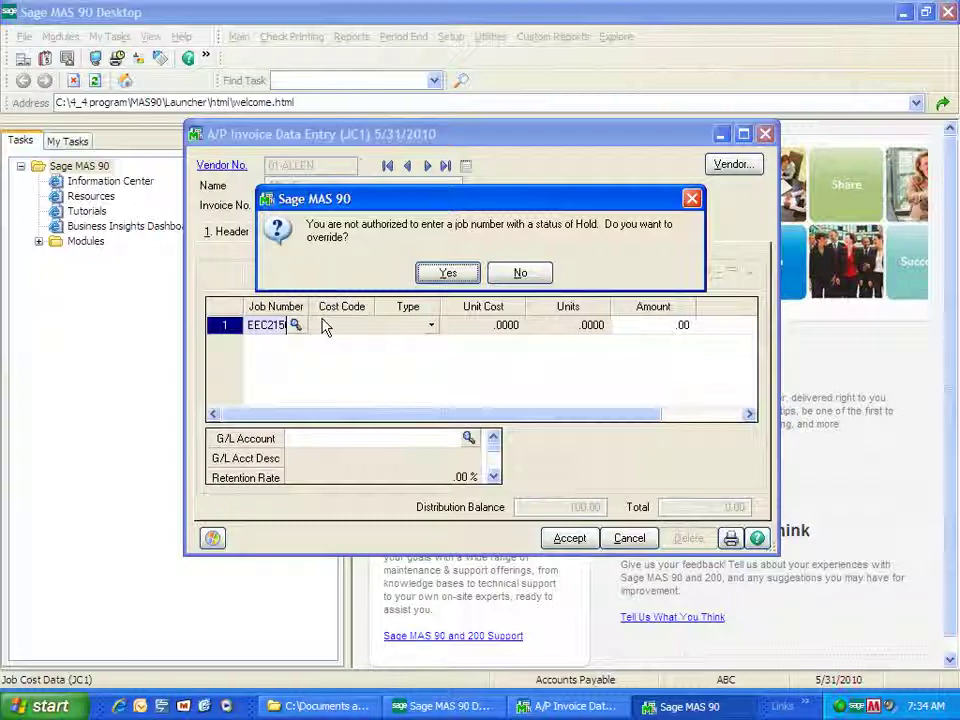
# - Override the Hold status restriction for the job by entering the override user logon and leaving the password blank
pyautogui.click(446, 274)
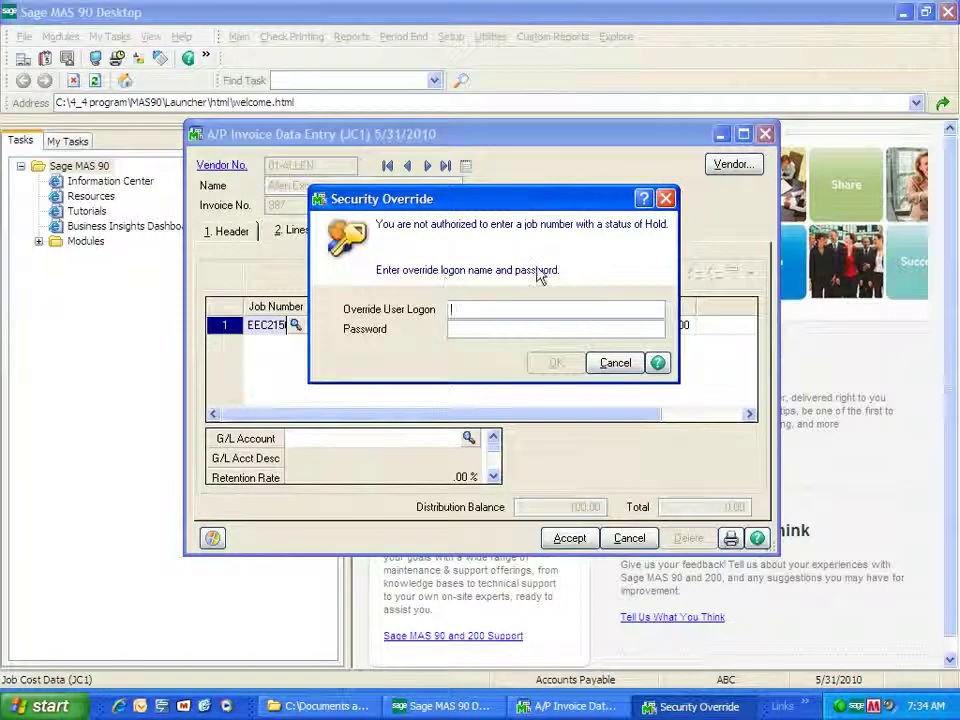
pyautogui.write('rmc')
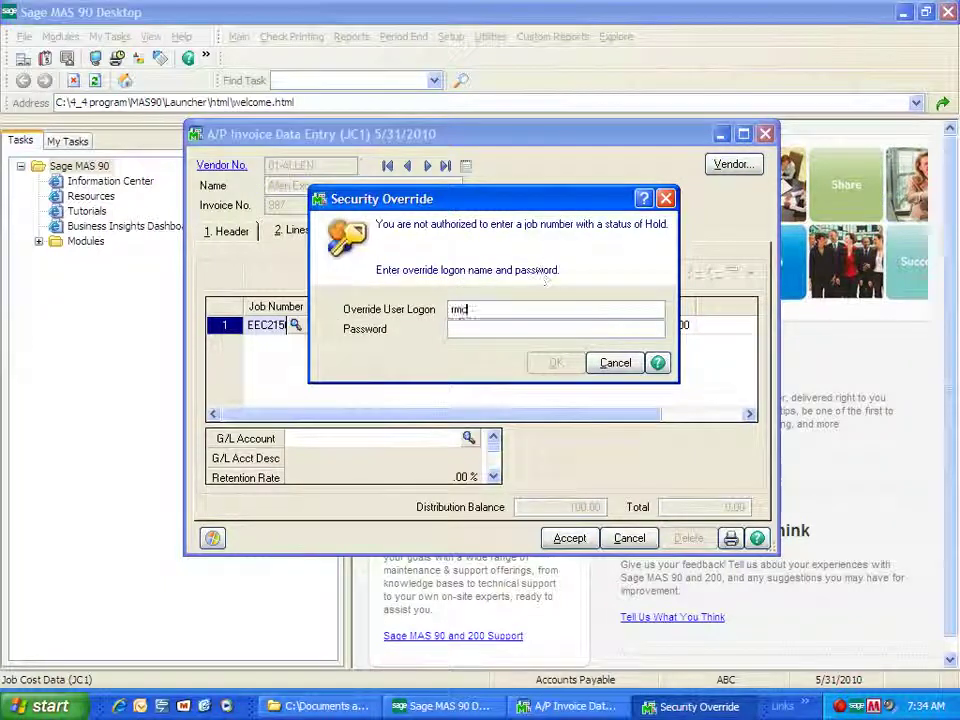
pyautogui.write('d')
pyautogui.press('Tab')
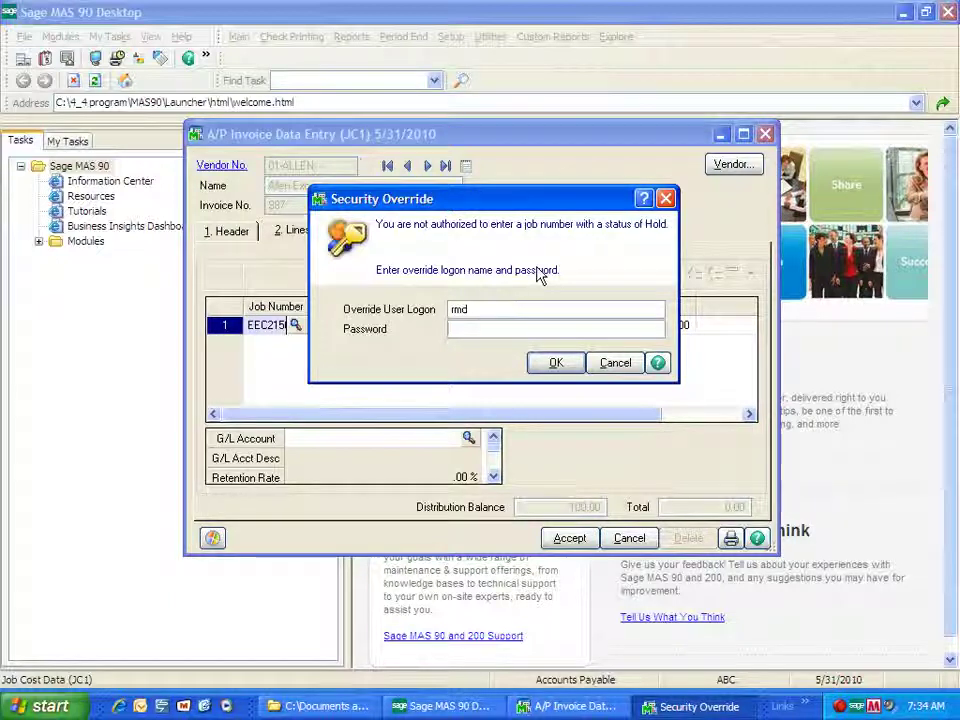
pyautogui.click(561, 364)
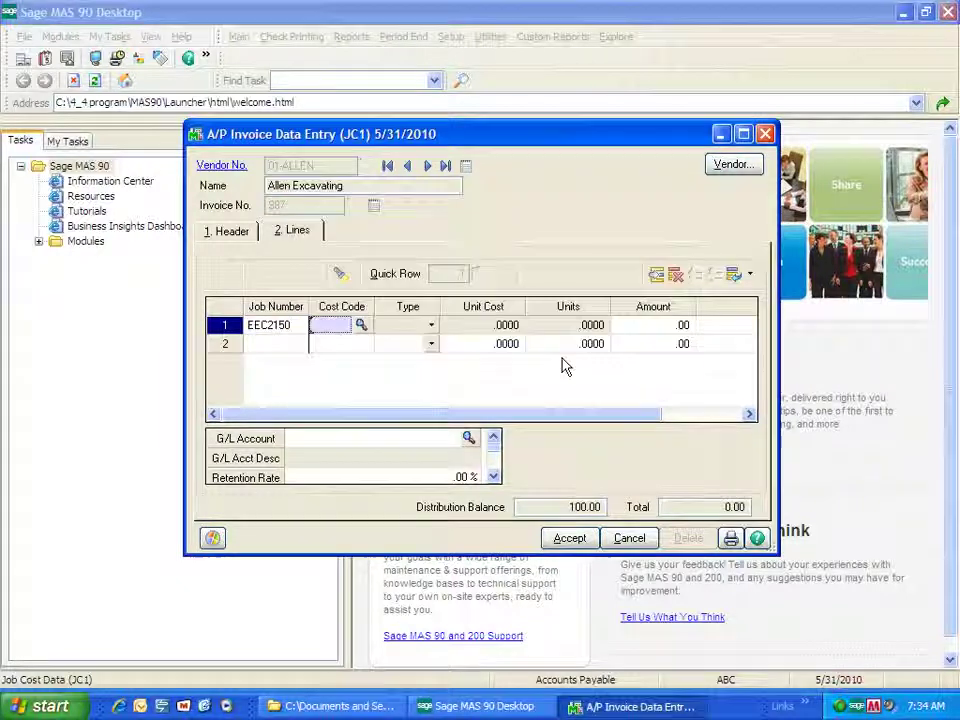
# - Give the EEC2150 line cost code 100-020-000 (Ground Work - Concrete) and the Subcontract type
pyautogui.click(364, 326)
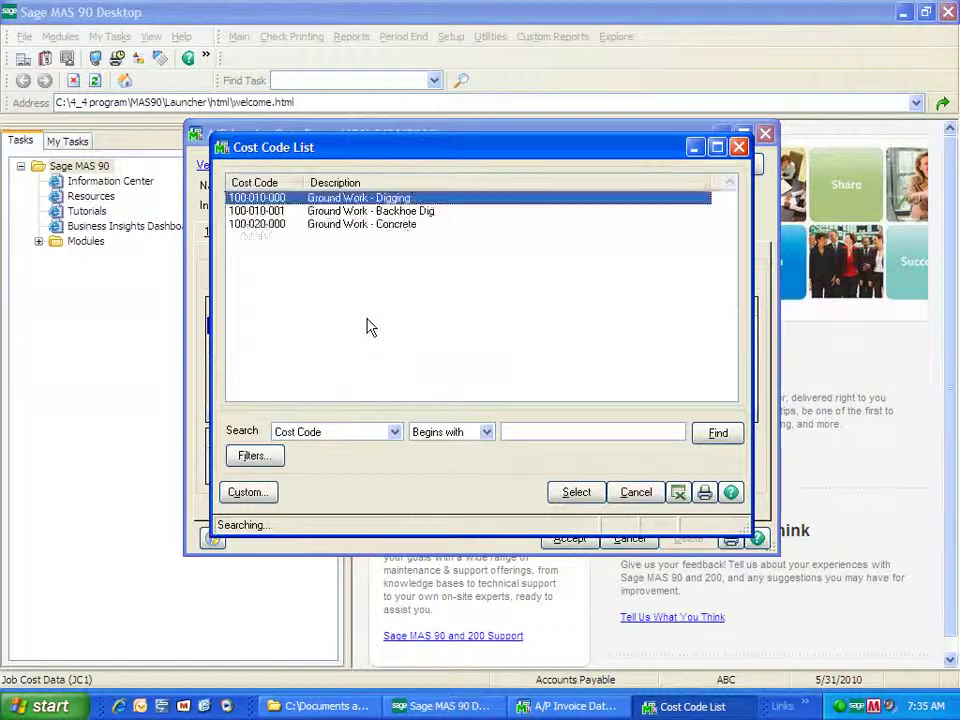
pyautogui.click(413, 226)
pyautogui.doubleClick(413, 226)
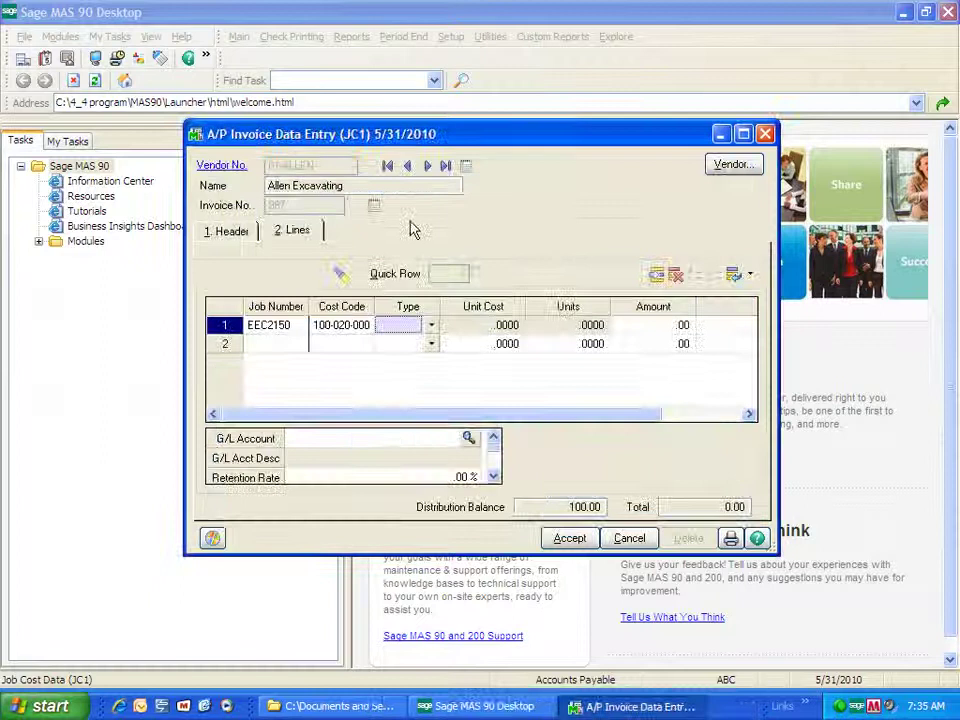
pyautogui.click(432, 328)
pyautogui.click(427, 368)
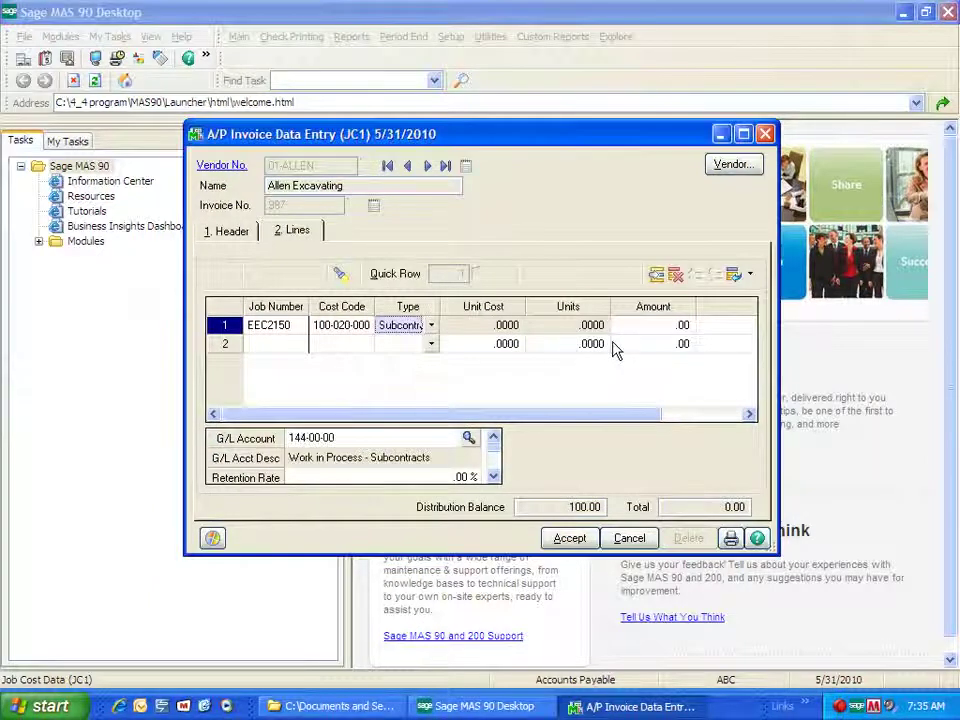
# - Set the amount of the EEC2150 line to 100.00
pyautogui.click(640, 325)
pyautogui.write('1')
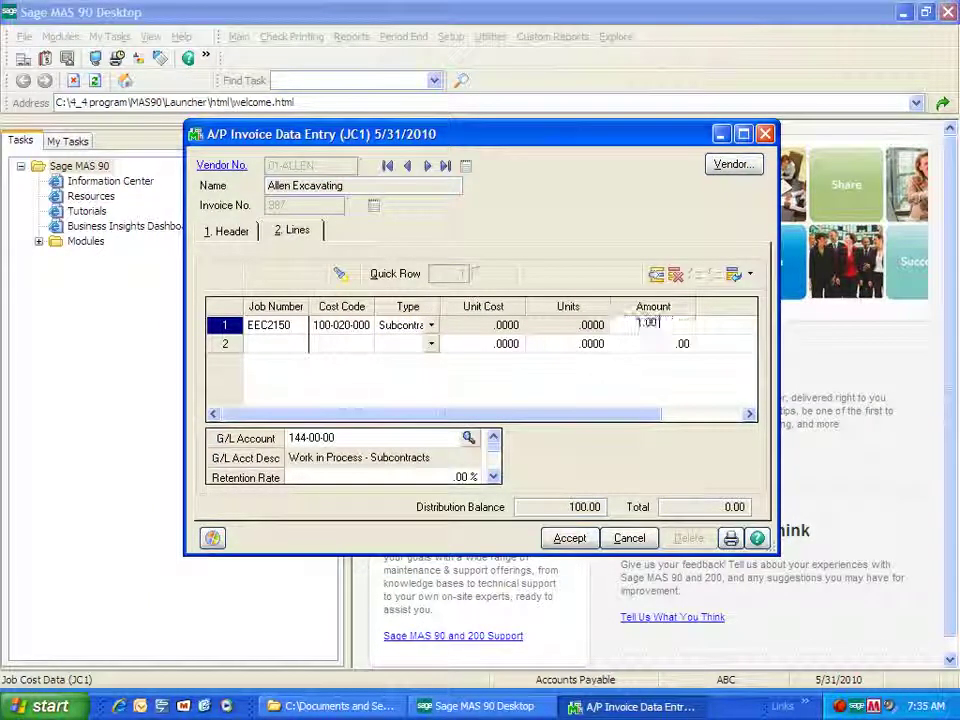
pyautogui.press('Tab')
pyautogui.click(538, 330)
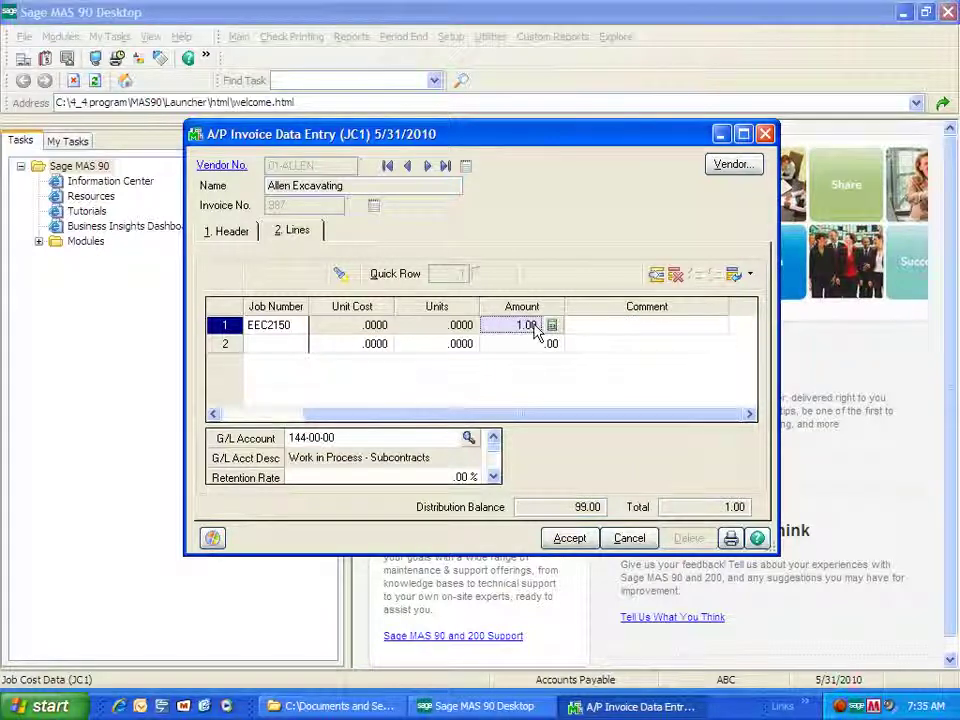
pyautogui.write('100')
pyautogui.press('Tab')
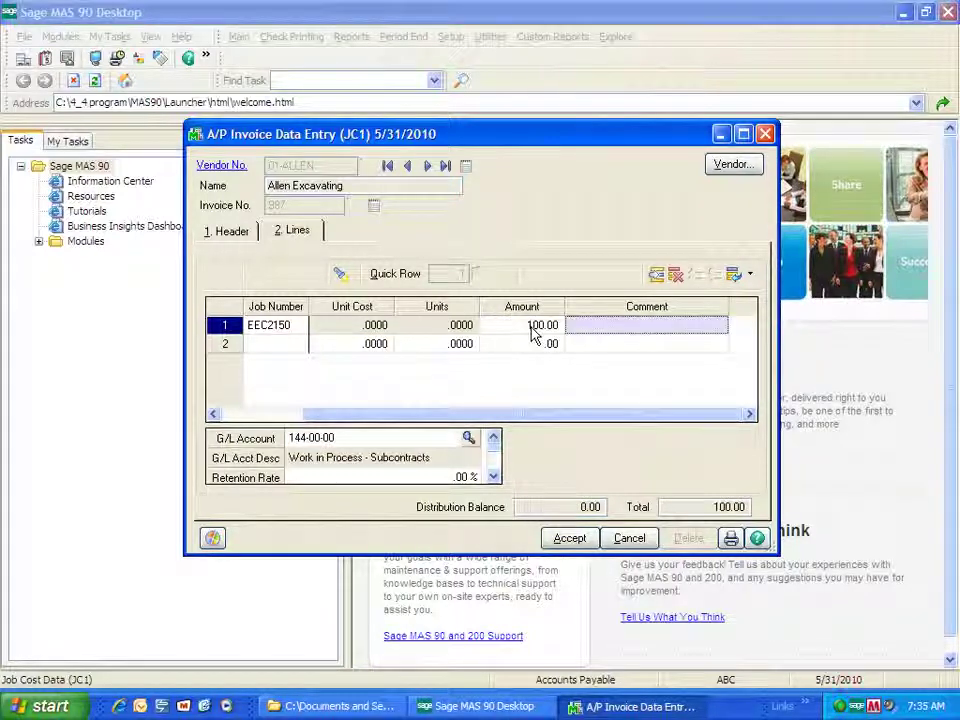
# - Try job EEC4220 (Simmons Title - Remodel) on the second invoice line and delete that row
pyautogui.click(290, 350)
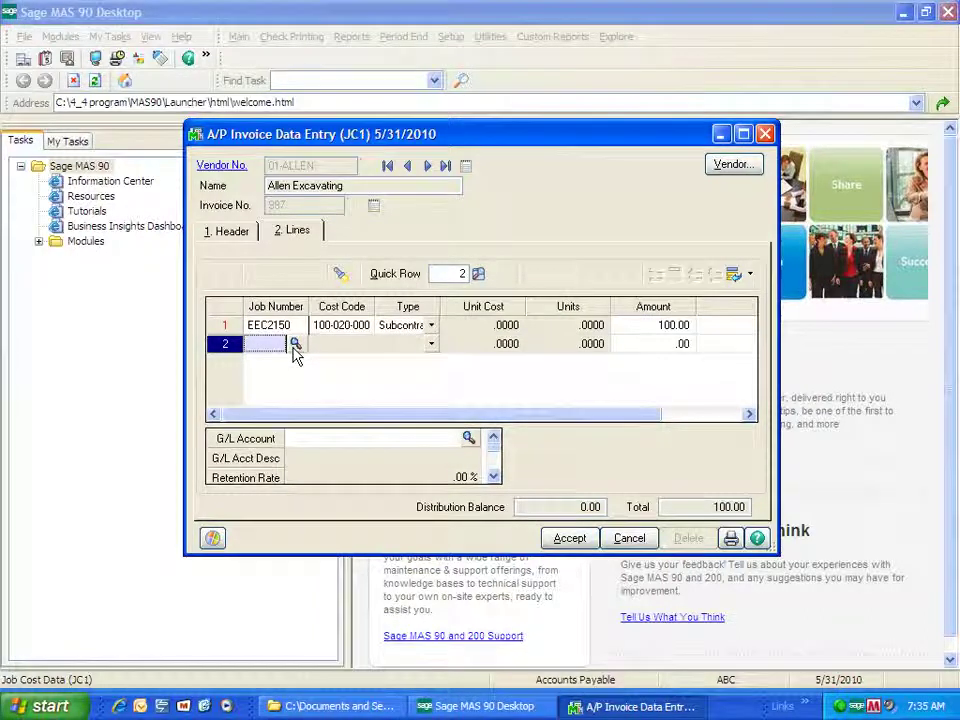
pyautogui.click(294, 345)
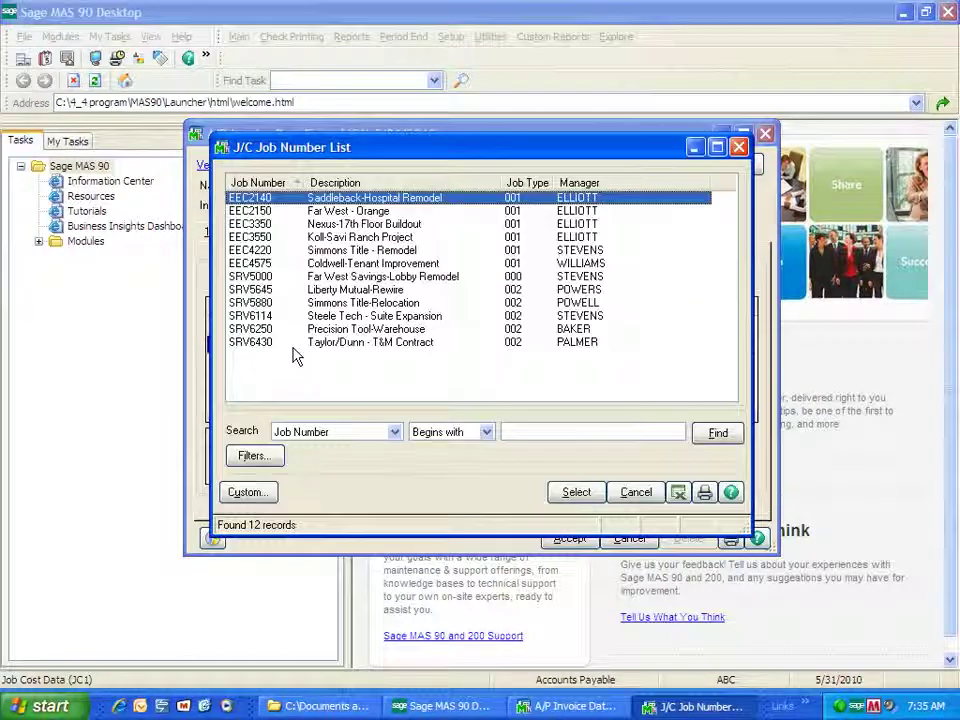
pyautogui.doubleClick(266, 250)
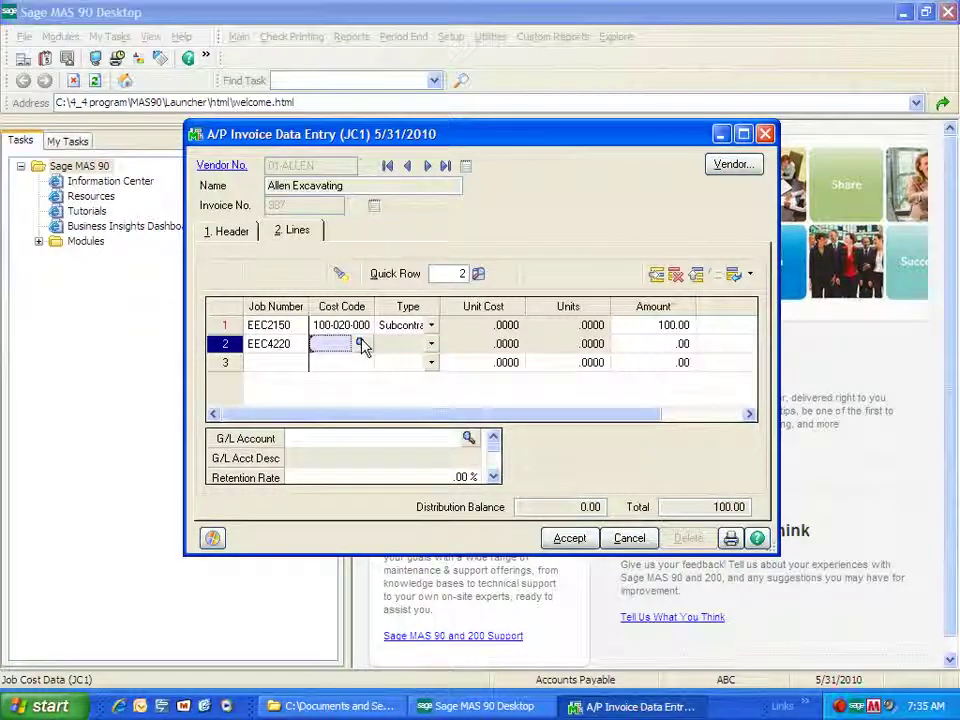
pyautogui.rightClick(235, 345)
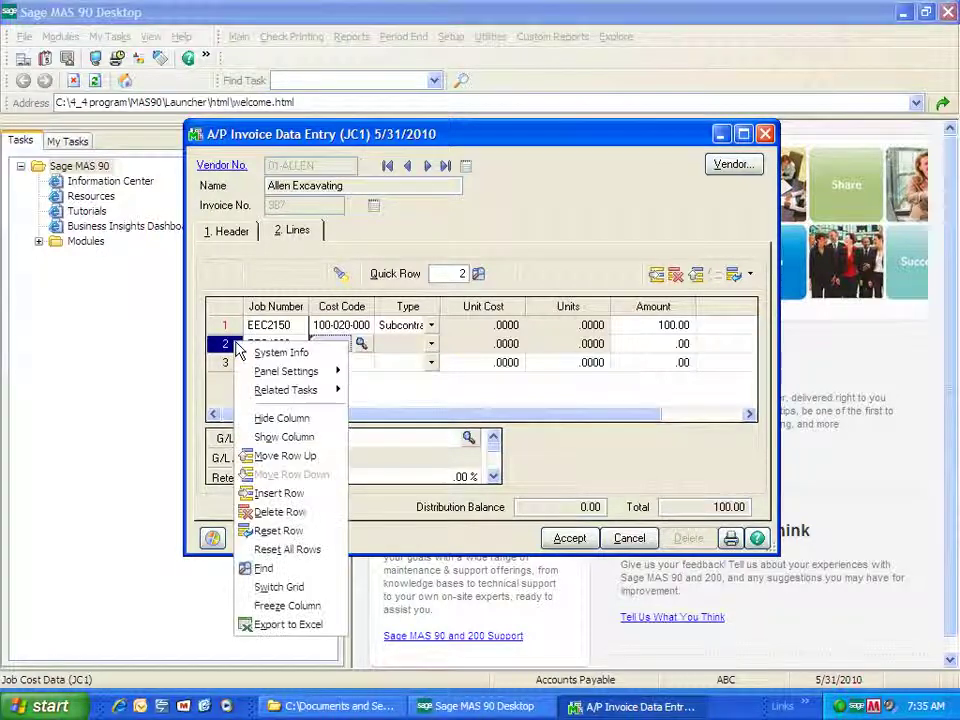
pyautogui.click(265, 518)
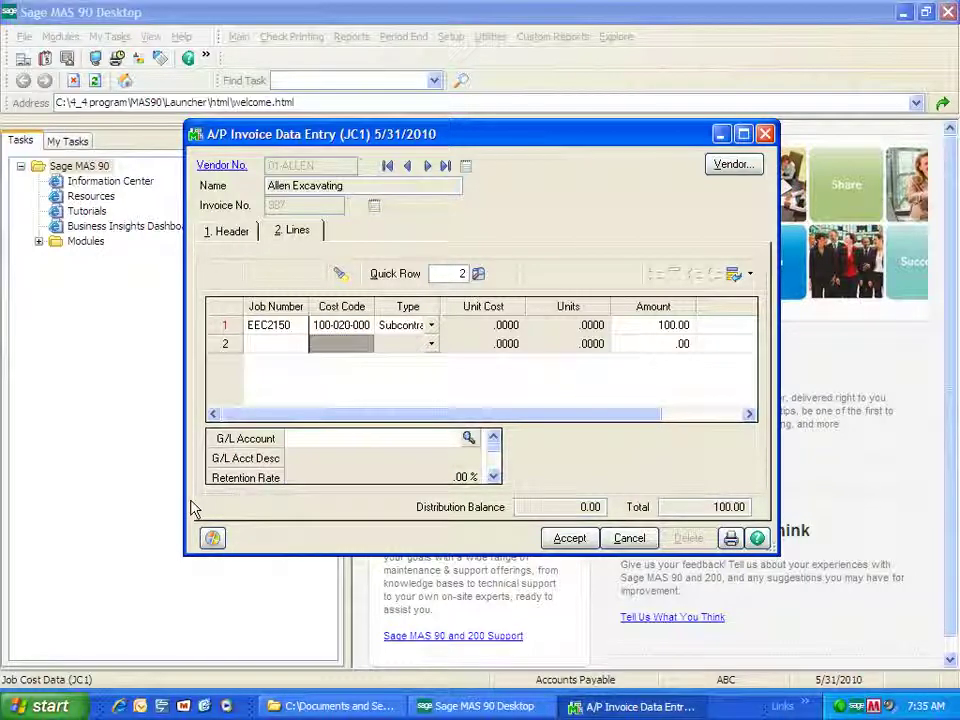